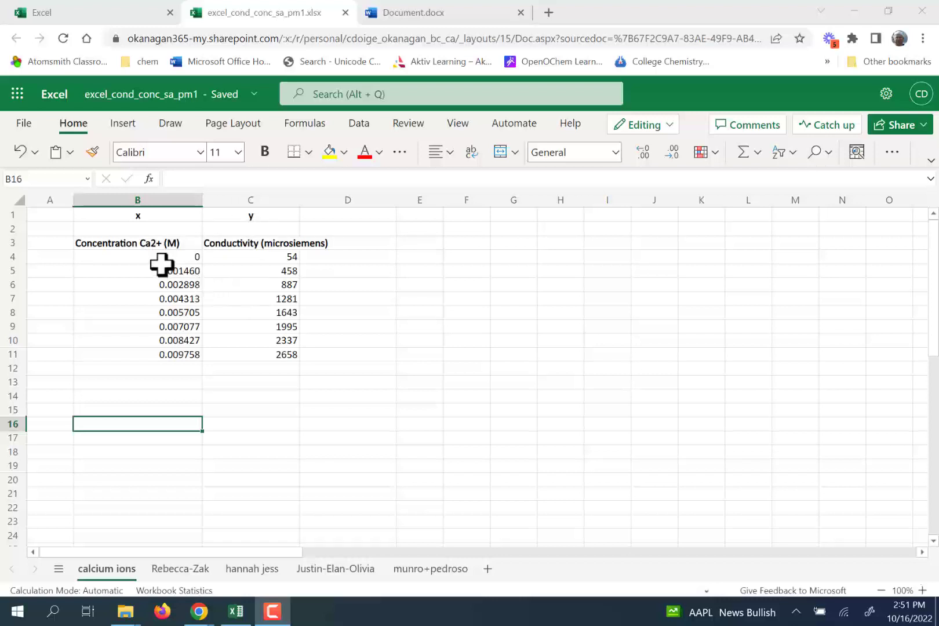
# Insert a markers-only scatter chart from the data in B4:C11 and move it clear of the data columns.
pyautogui.moveTo(161, 255); pyautogui.dragTo(244, 354)
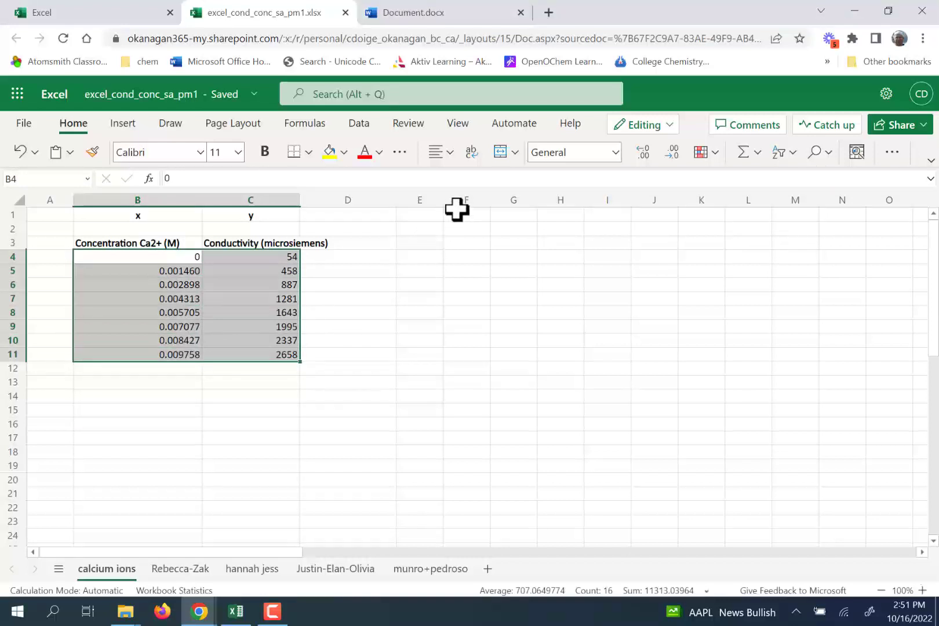
pyautogui.click(121, 127)
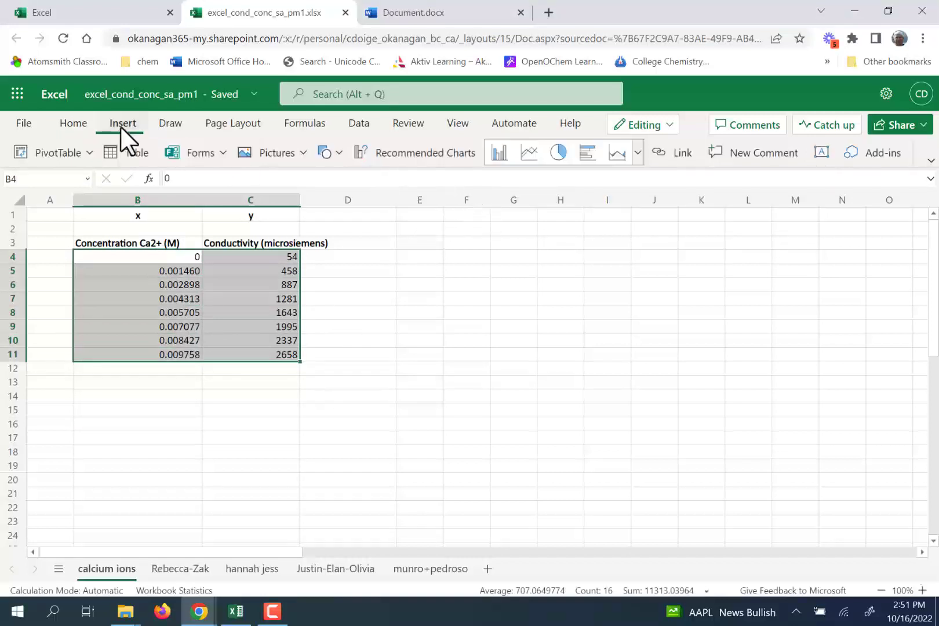
pyautogui.click(638, 151)
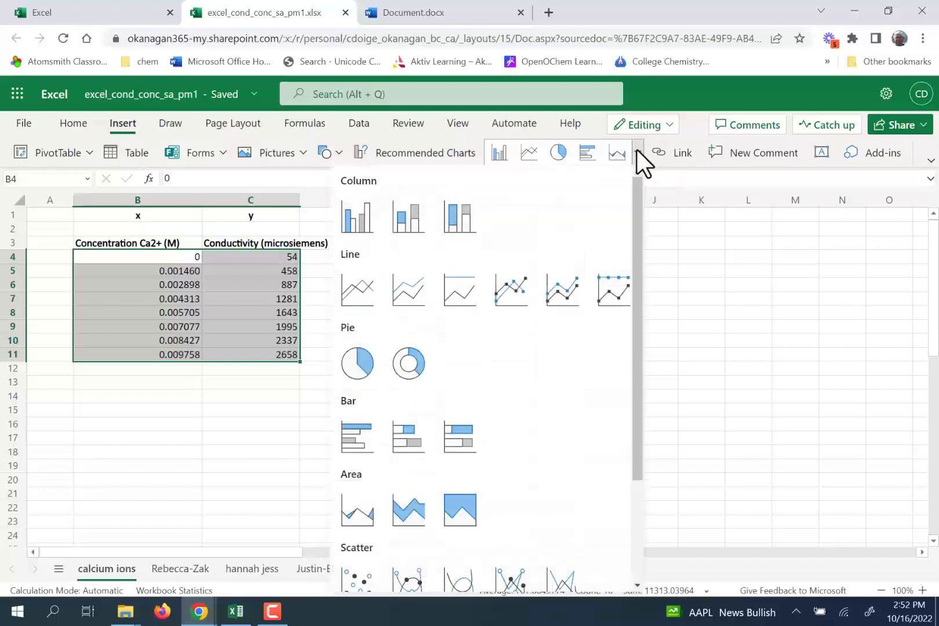
pyautogui.scroll(-1, 406, 539)
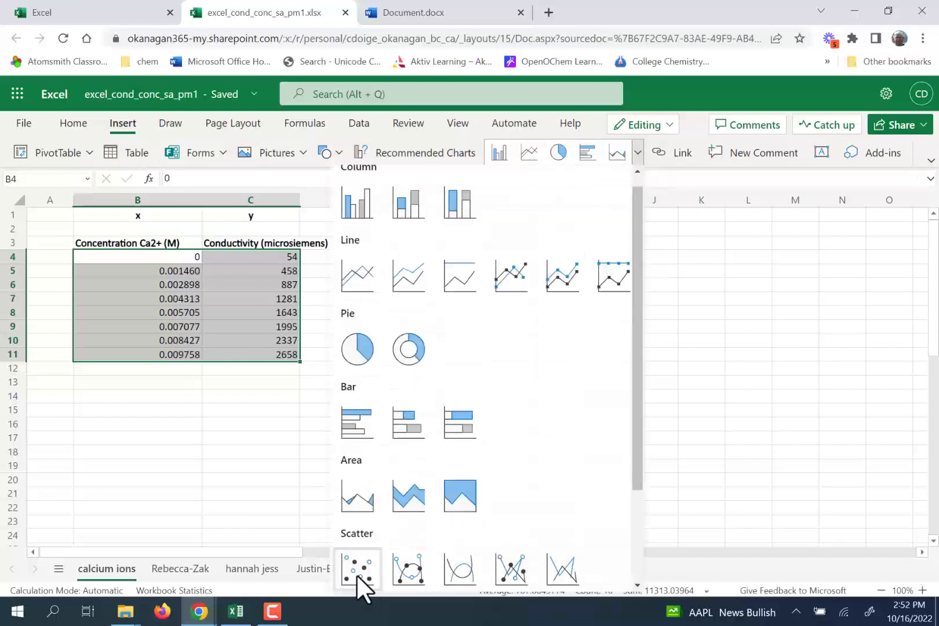
pyautogui.click(356, 574)
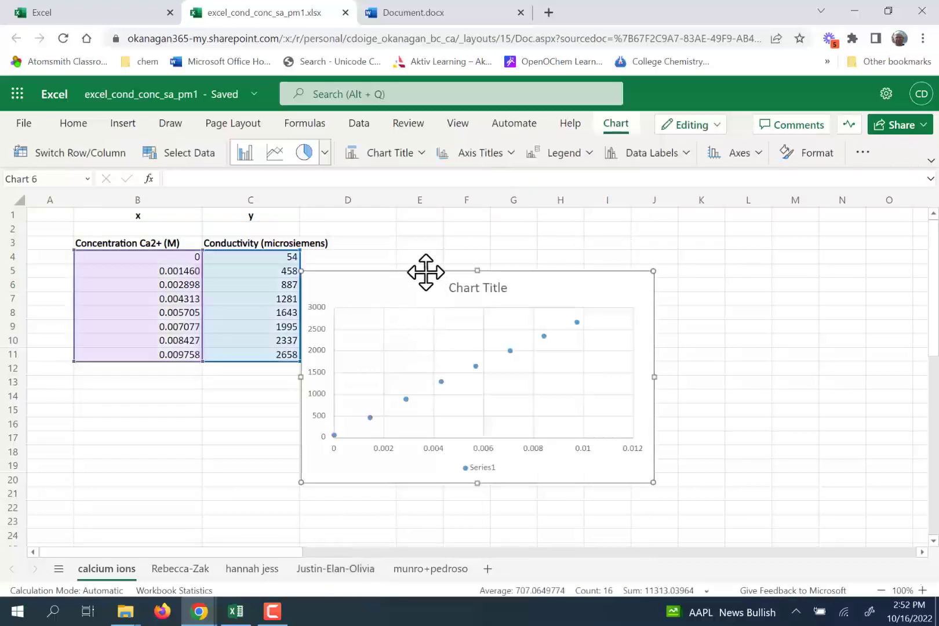
pyautogui.moveTo(426, 270); pyautogui.dragTo(516, 249)
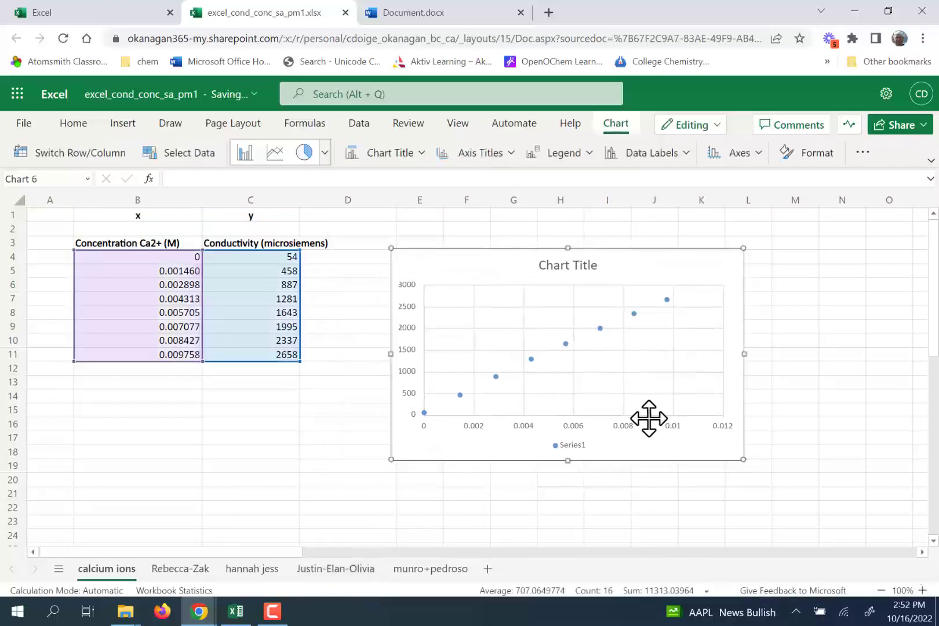
# Delete the chart's title and its series legend.
pyautogui.click(583, 269)
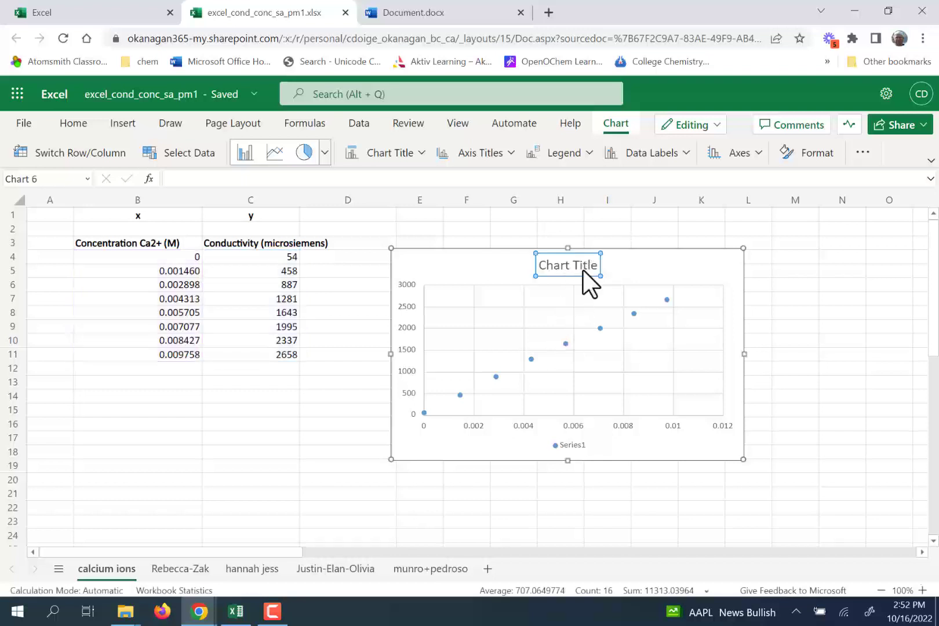
pyautogui.press('Delete')
pyautogui.click(585, 445)
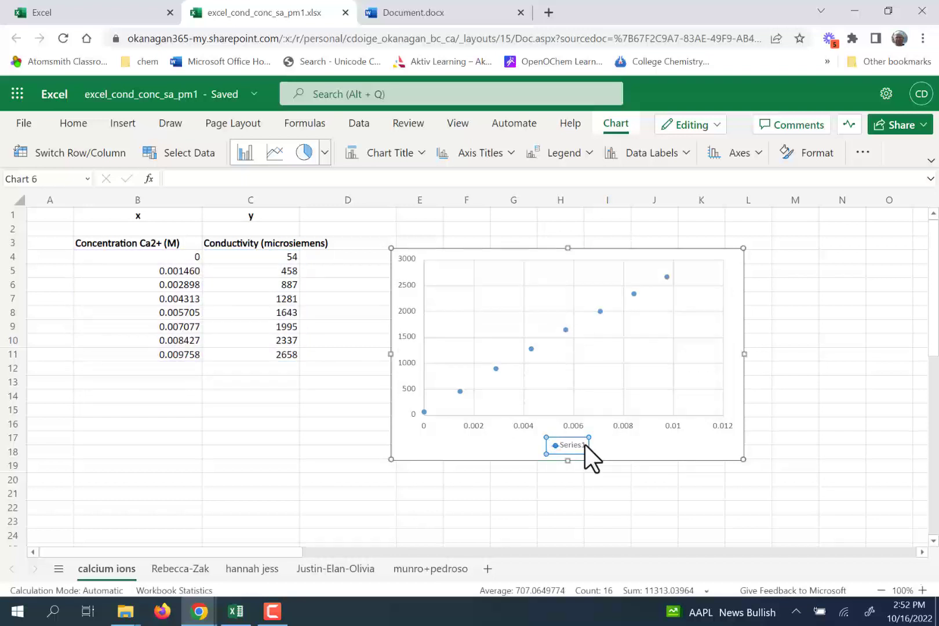
pyautogui.press('Delete')
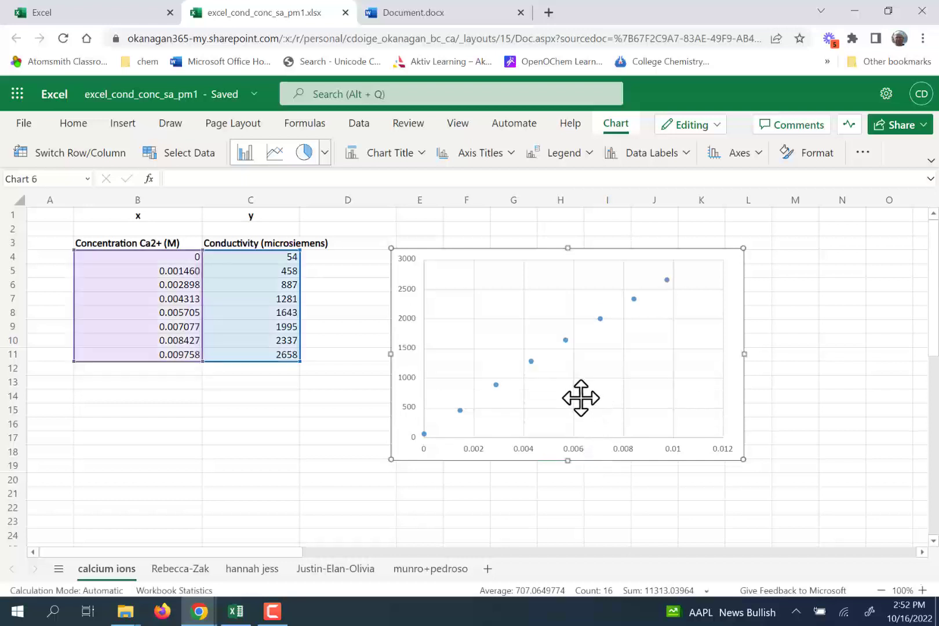
# Turn off the major gridlines of the chart's horizontal axis.
pyautogui.click(575, 381)
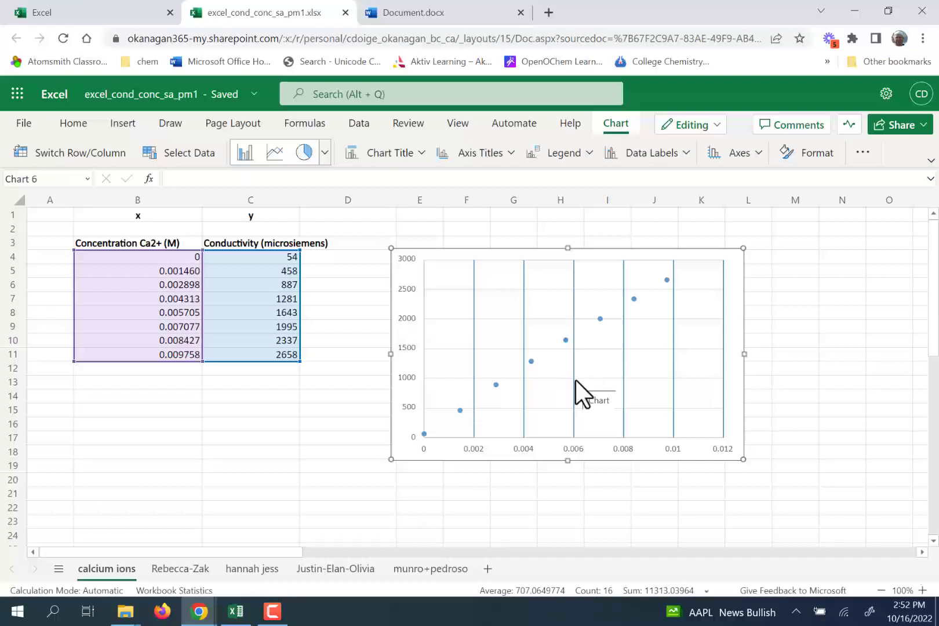
pyautogui.click(582, 349)
pyautogui.press('Escape')
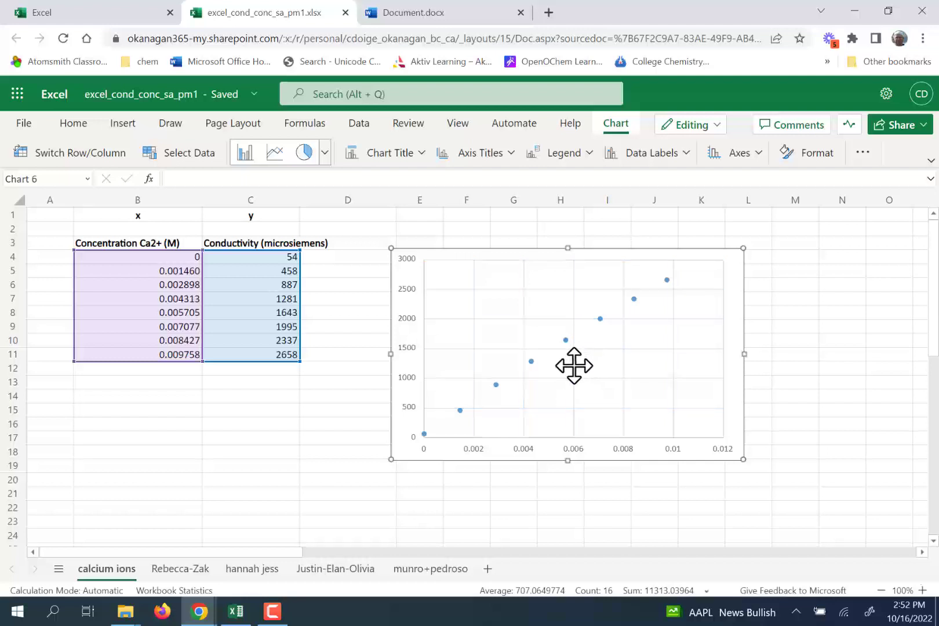
pyautogui.click(574, 366)
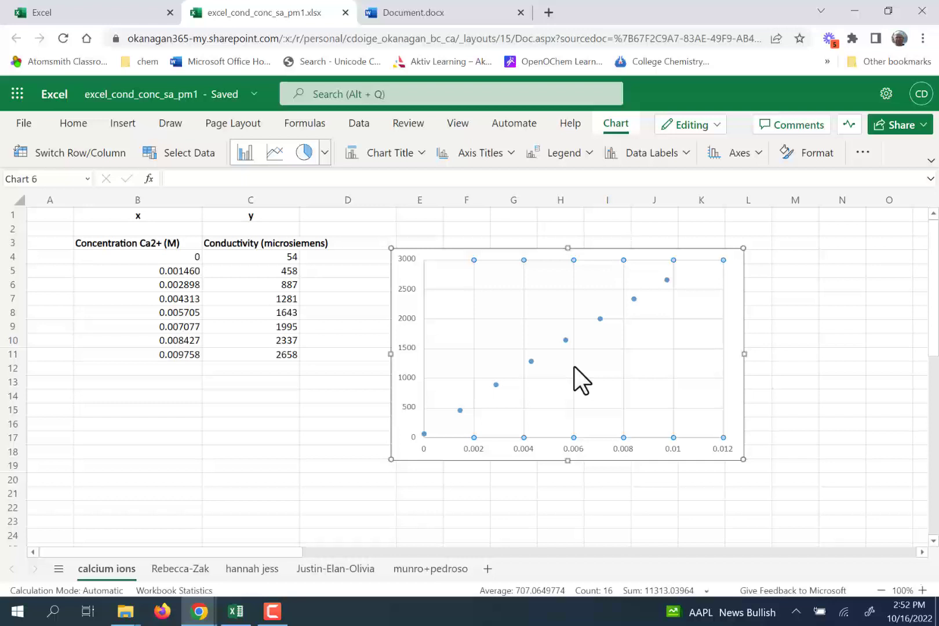
pyautogui.rightClick(574, 367)
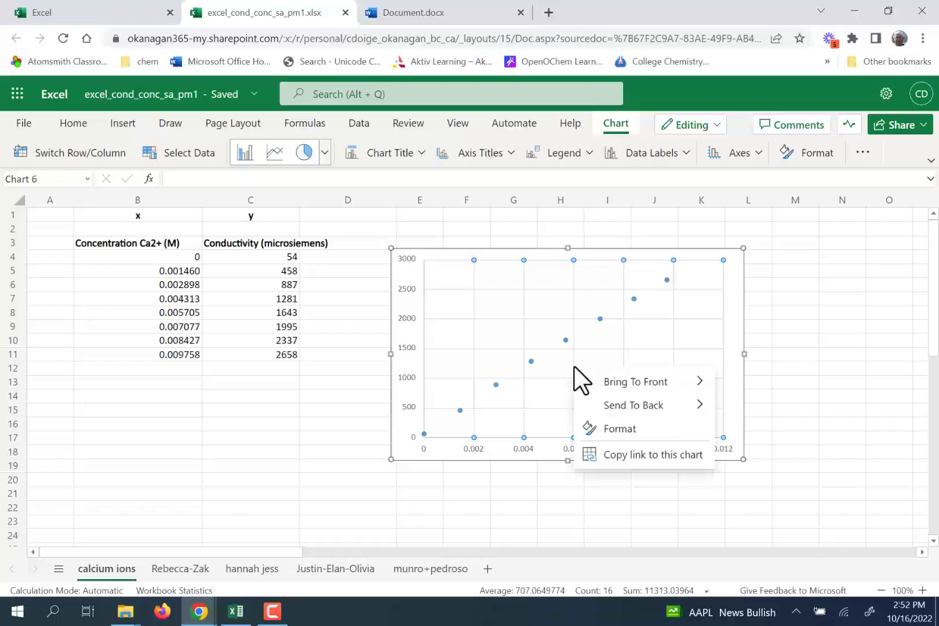
pyautogui.click(606, 430)
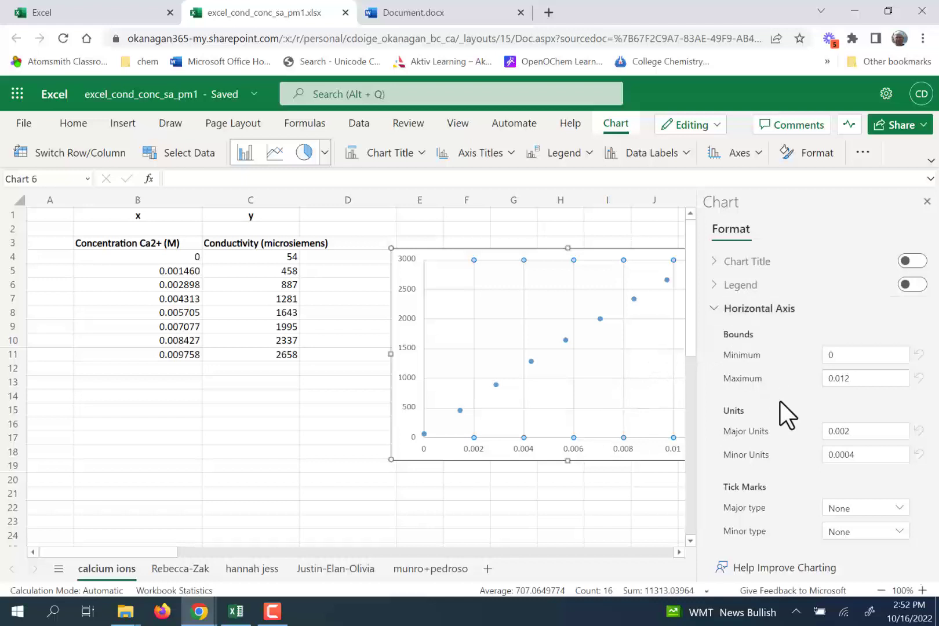
pyautogui.scroll(-10, 780, 401)
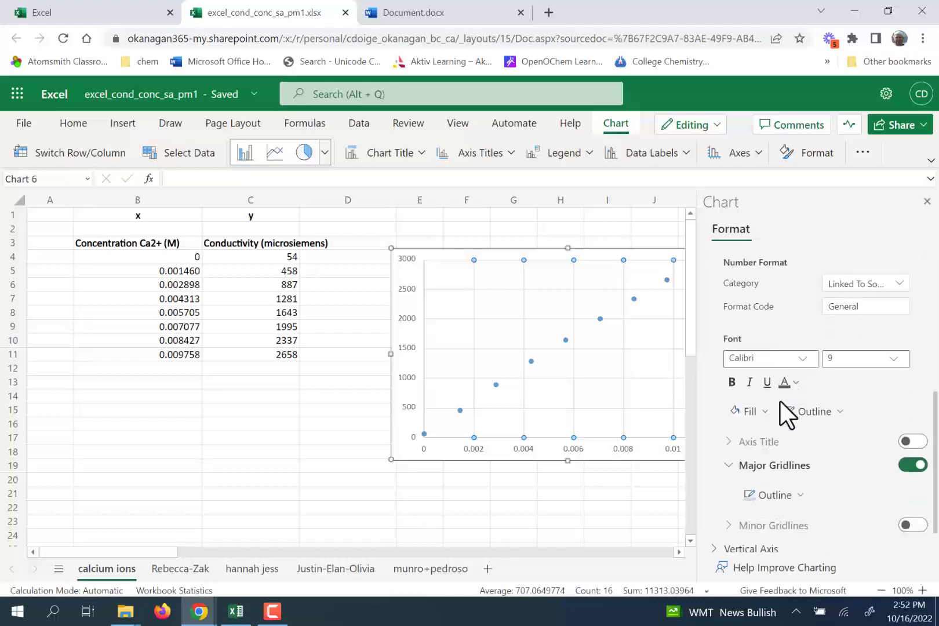
pyautogui.scroll(-2, 780, 400)
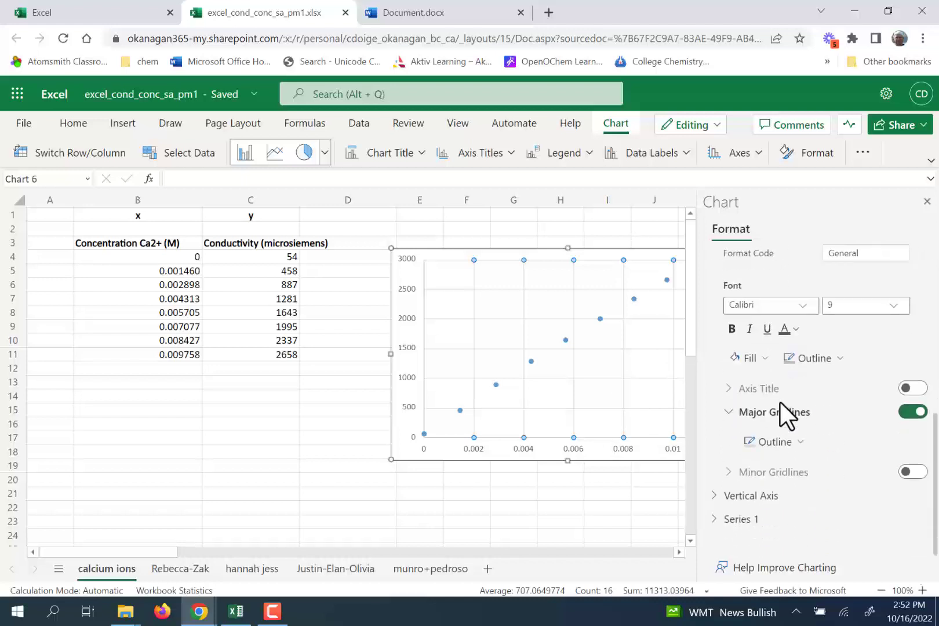
pyautogui.click(918, 412)
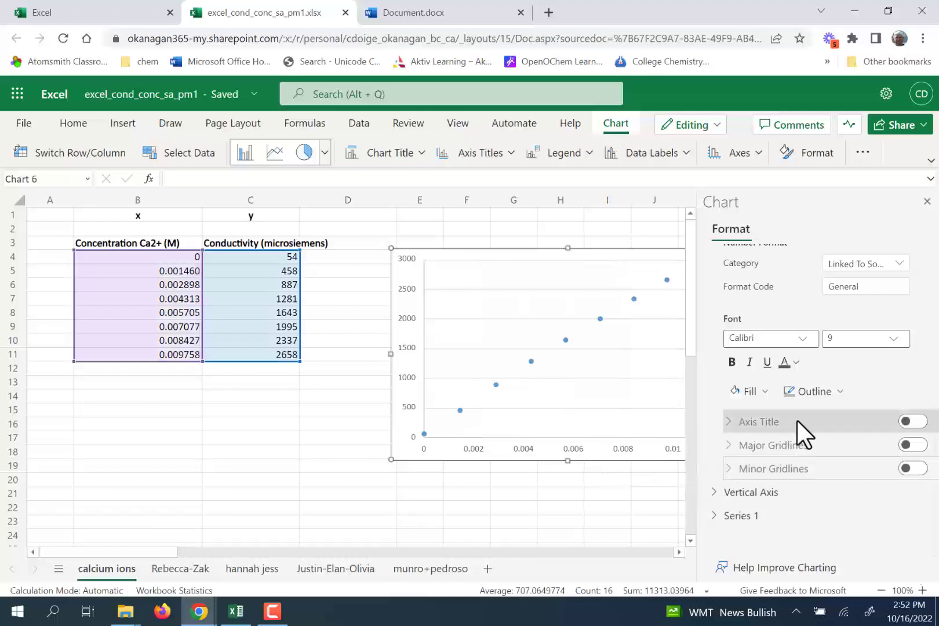
# Set the horizontal axis's major tick marks to Inside.
pyautogui.scroll(4, 796, 421)
pyautogui.scroll(5, 797, 421)
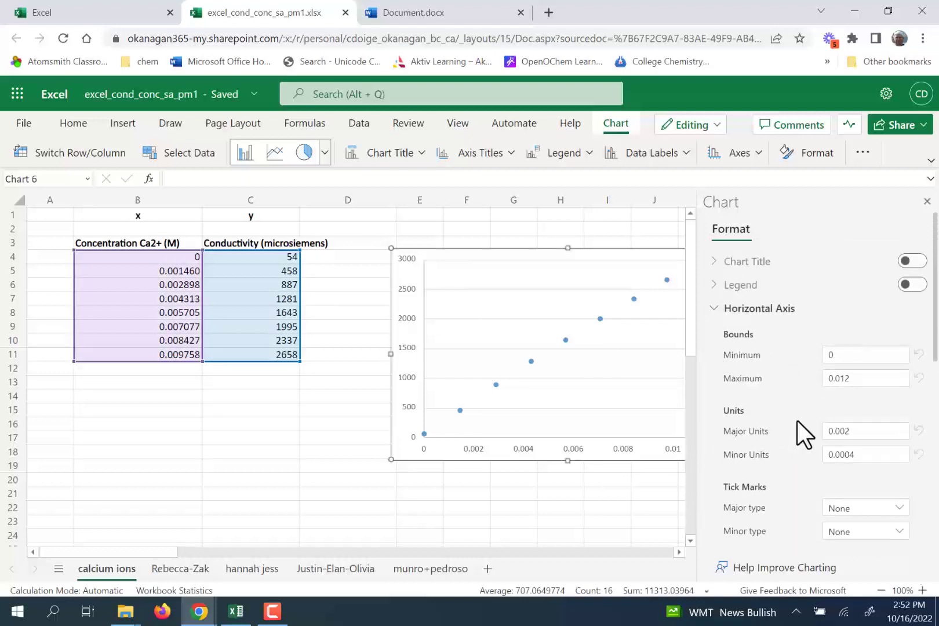
pyautogui.scroll(-2, 796, 420)
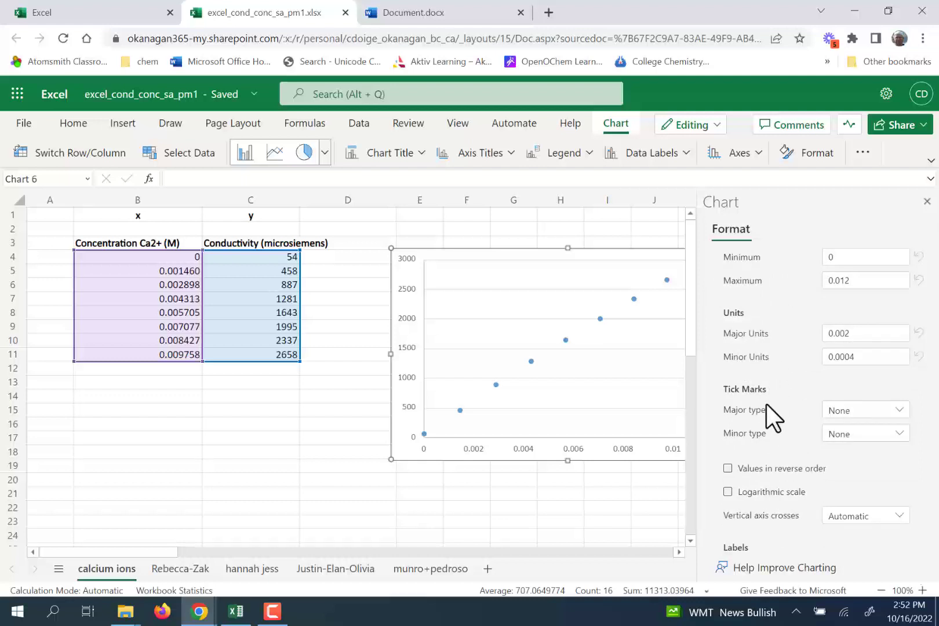
pyautogui.click(896, 417)
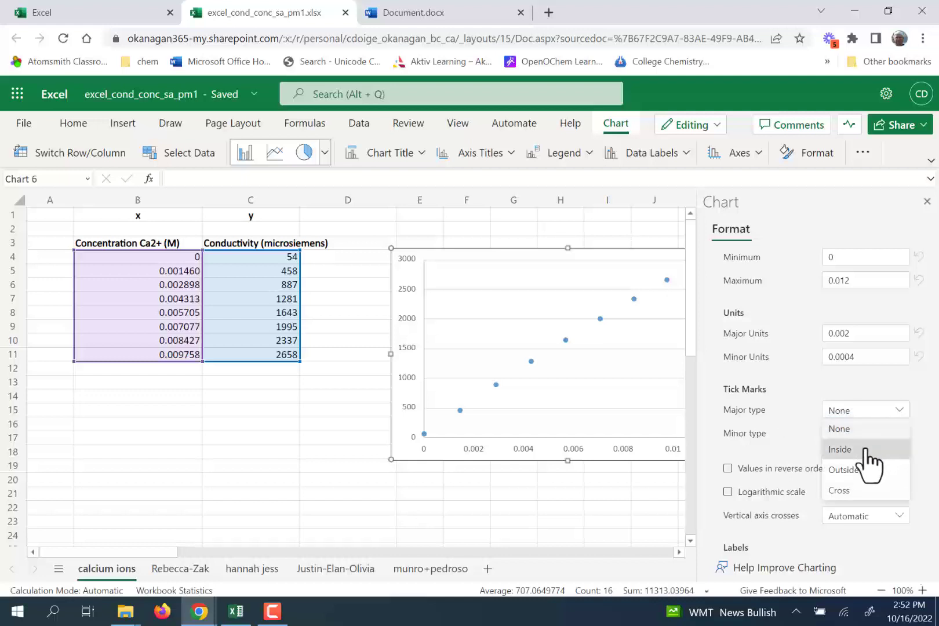
pyautogui.click(864, 451)
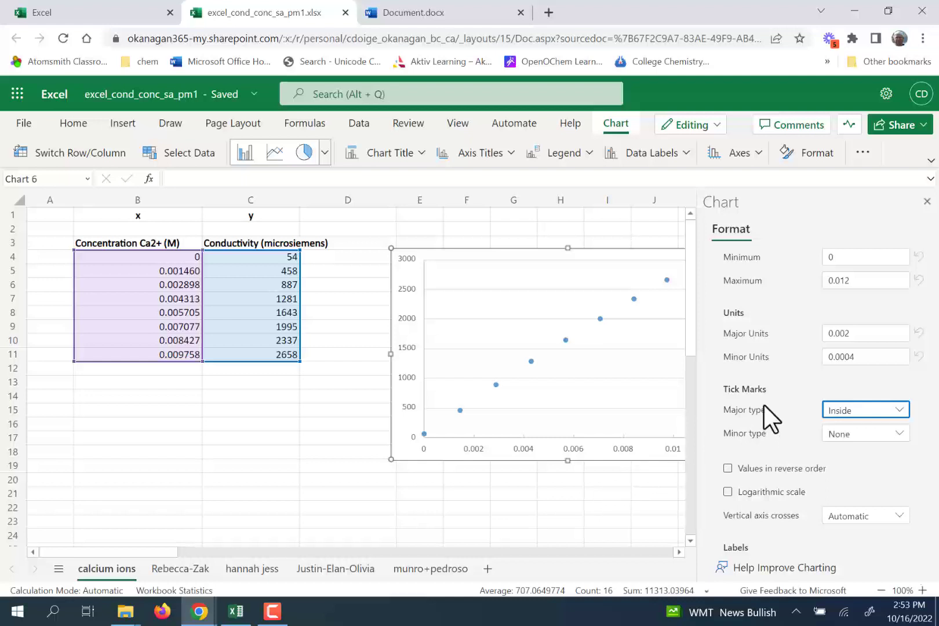
# Turn off the major gridlines of the chart's vertical axis.
pyautogui.scroll(2, 764, 405)
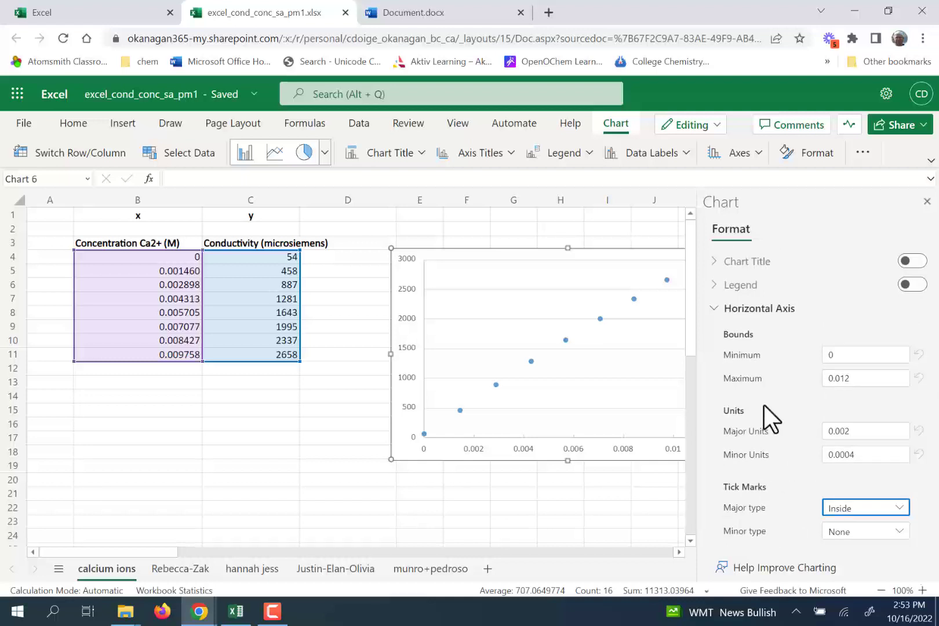
pyautogui.click(713, 309)
pyautogui.click(718, 332)
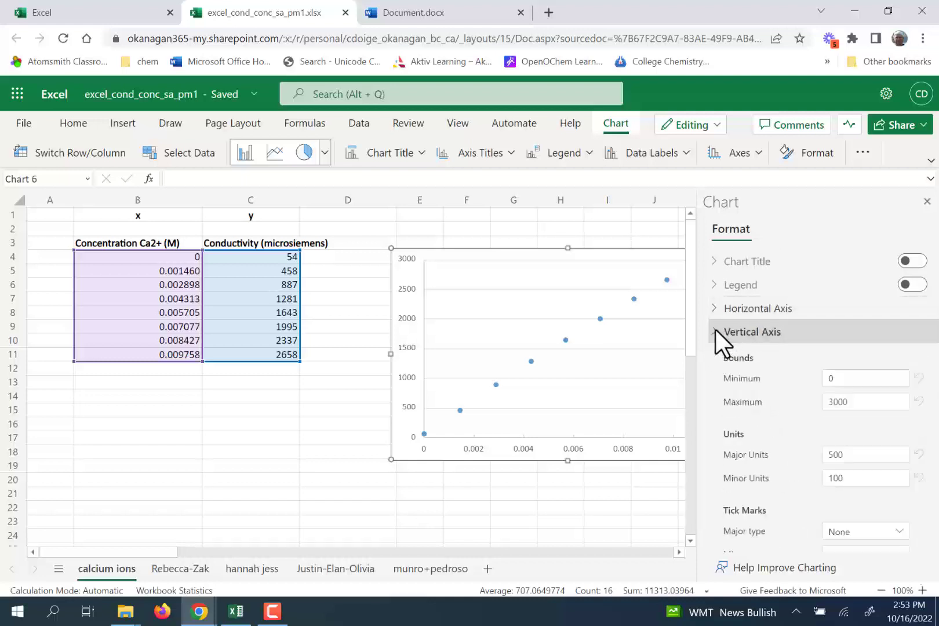
pyautogui.scroll(-5, 800, 394)
pyautogui.scroll(-3, 801, 393)
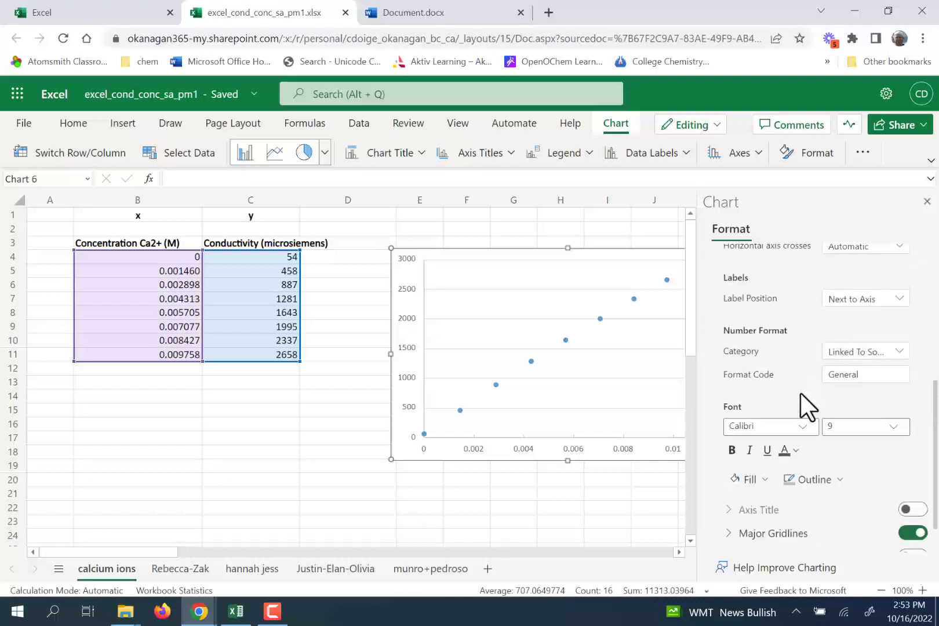
pyautogui.scroll(5, 801, 393)
pyautogui.scroll(3, 801, 393)
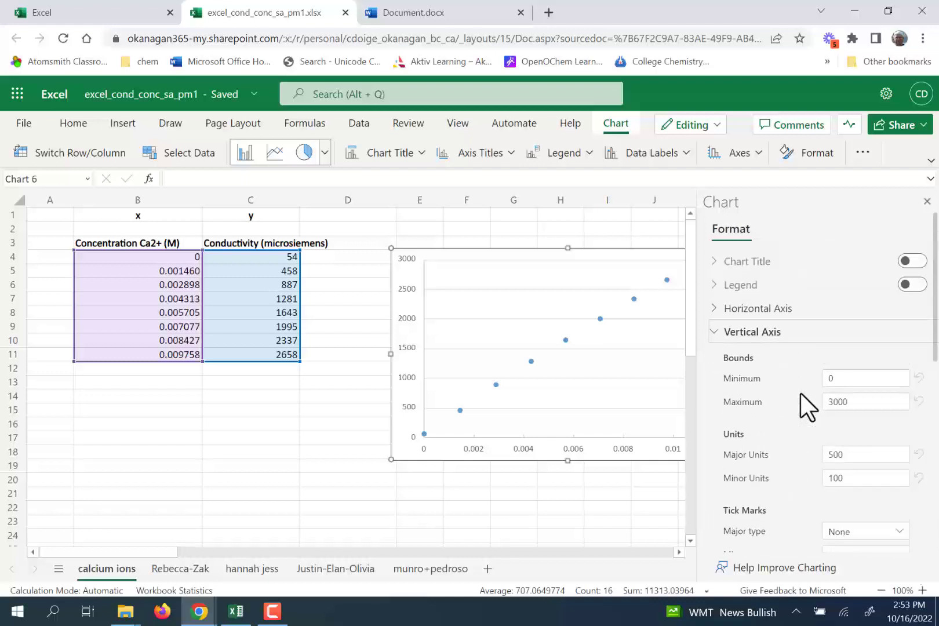
pyautogui.scroll(-5, 801, 393)
pyautogui.scroll(-3, 801, 393)
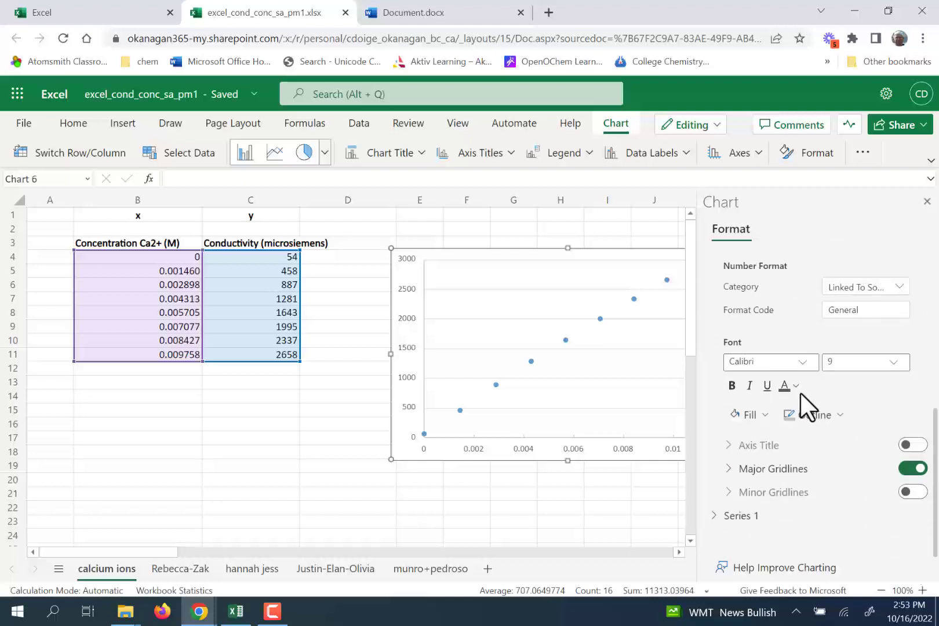
pyautogui.click(916, 468)
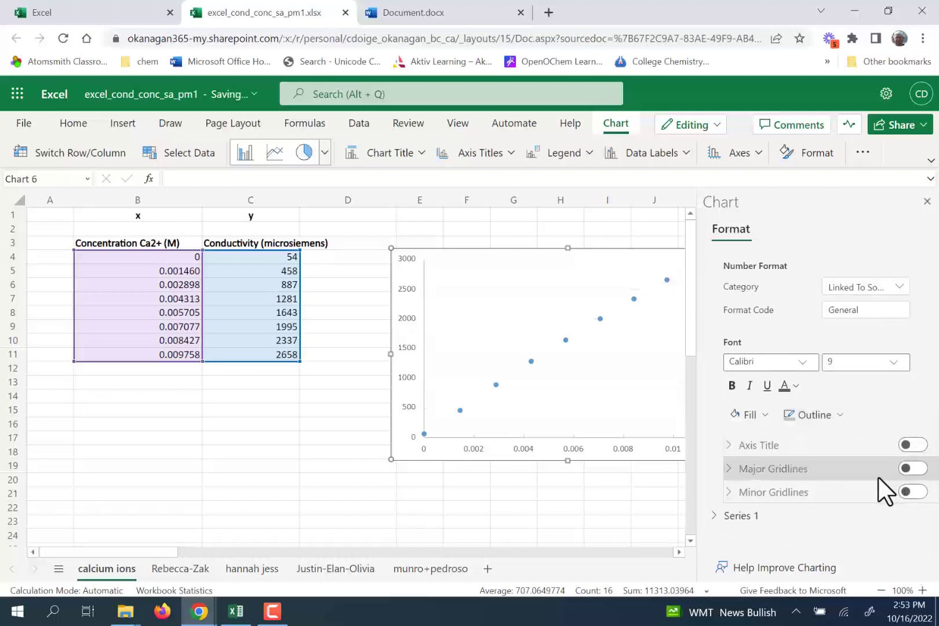
# Set the vertical axis's major tick marks to Inside.
pyautogui.scroll(6, 750, 429)
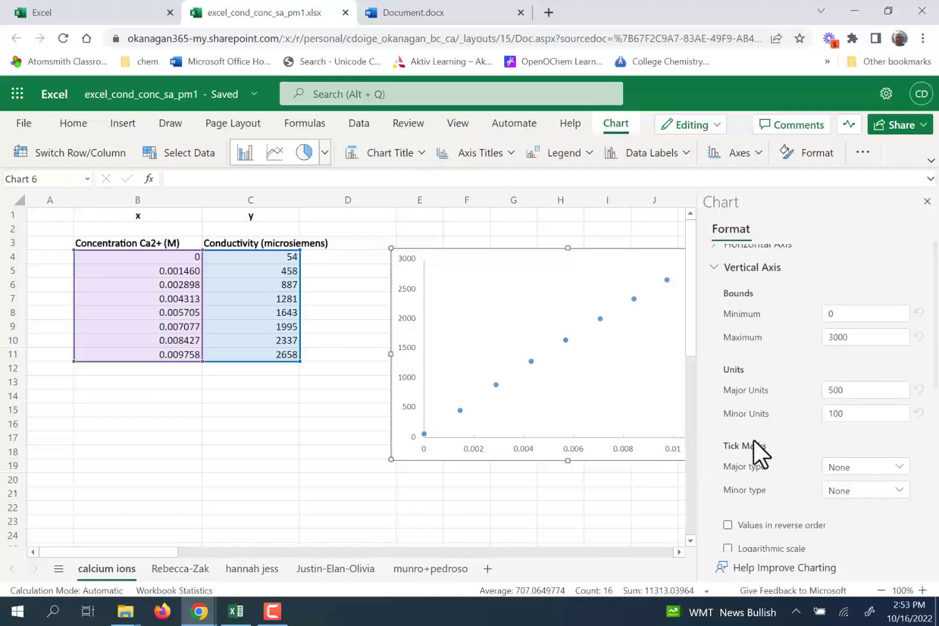
pyautogui.click(896, 468)
pyautogui.click(871, 510)
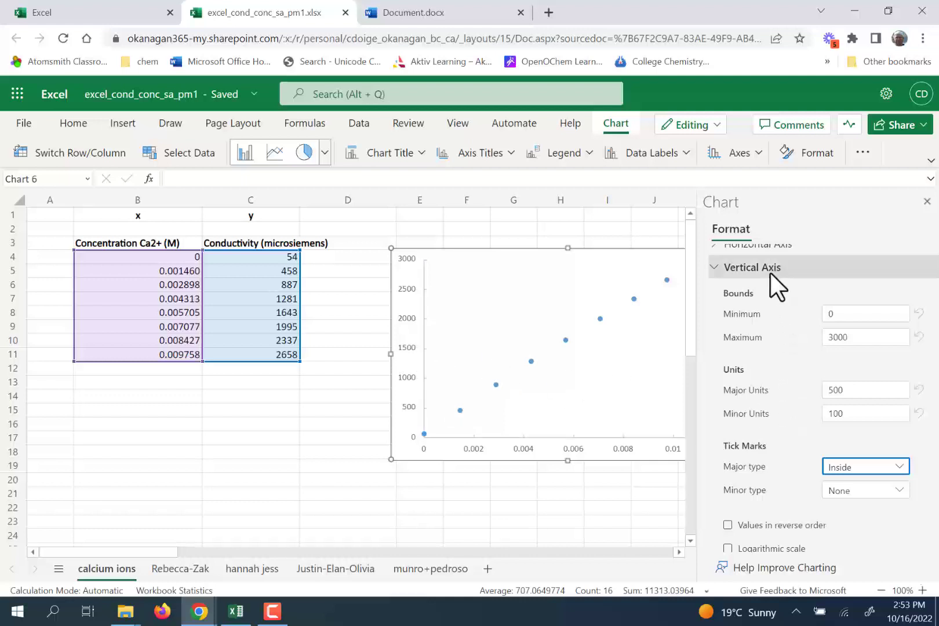
# Add a title to the chart's vertical axis reading "Conductivity (uS)".
pyautogui.scroll(-5, 798, 387)
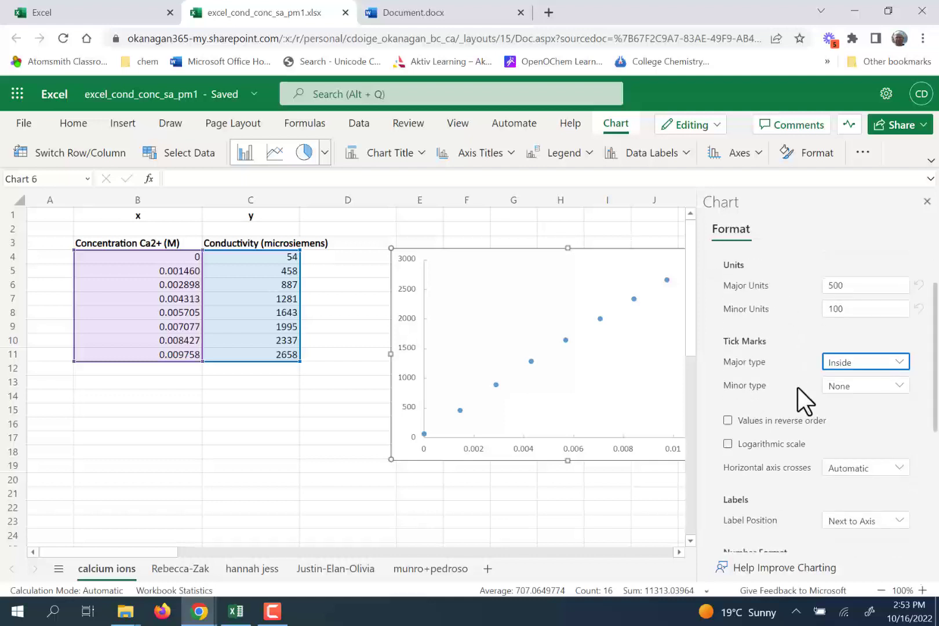
pyautogui.scroll(-3, 798, 387)
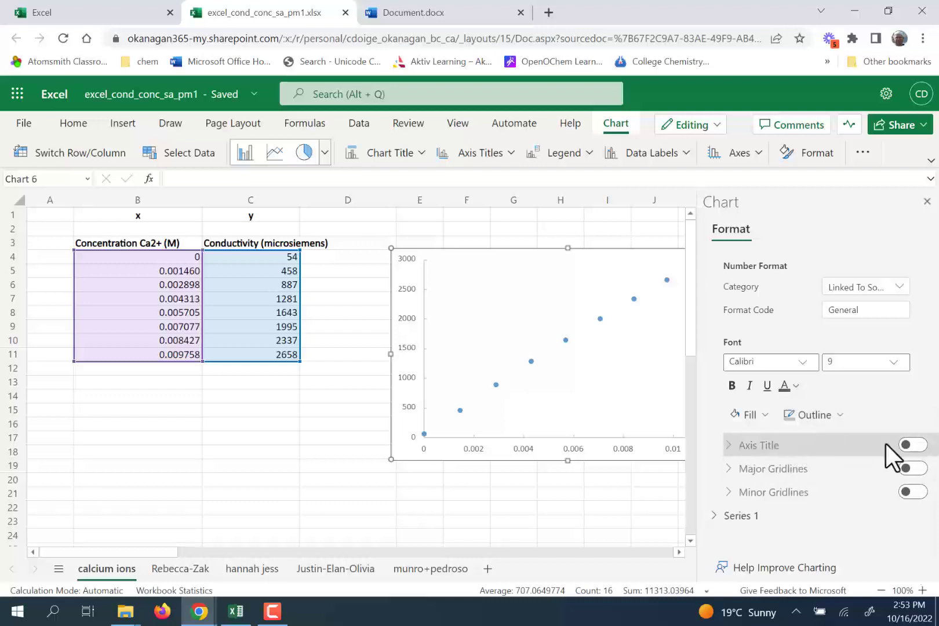
pyautogui.click(913, 447)
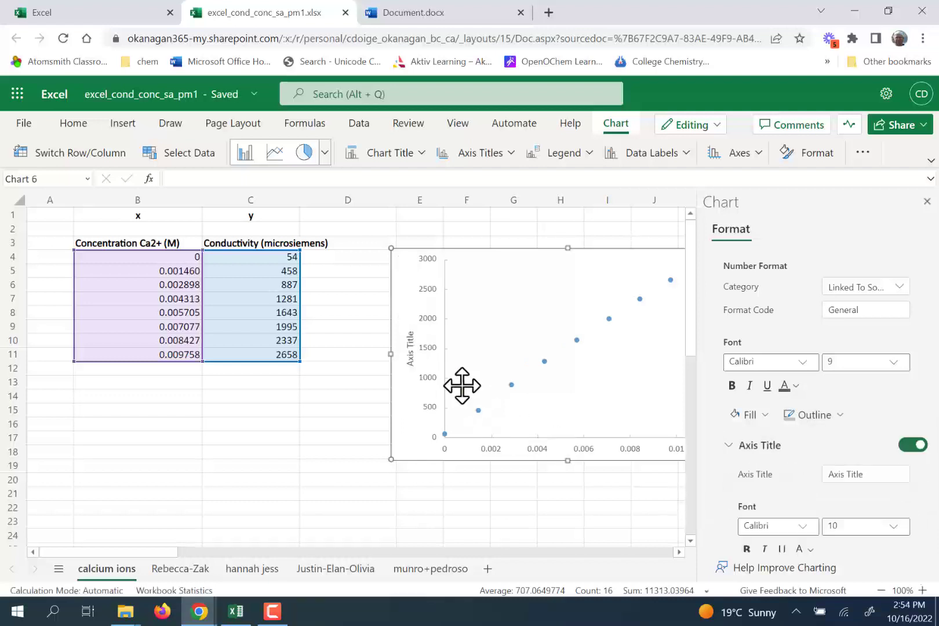
pyautogui.doubleClick(412, 358)
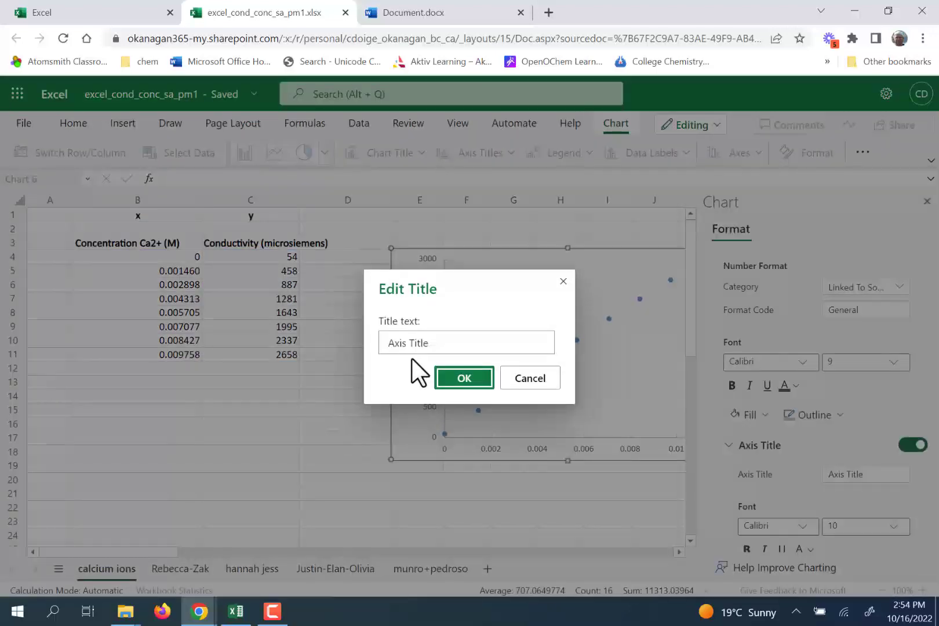
pyautogui.moveTo(439, 342); pyautogui.dragTo(386, 344)
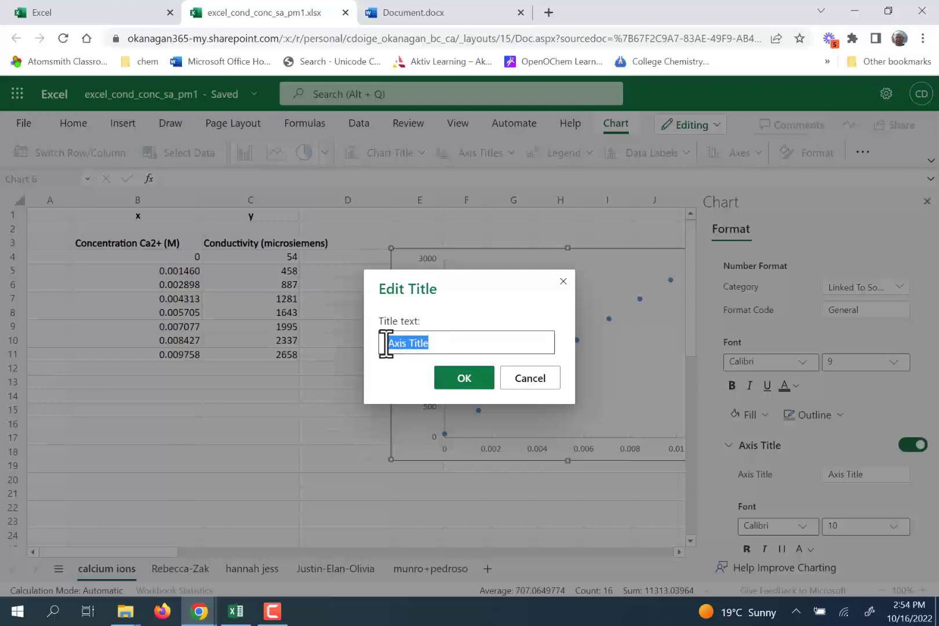
pyautogui.write('Conductivity (')
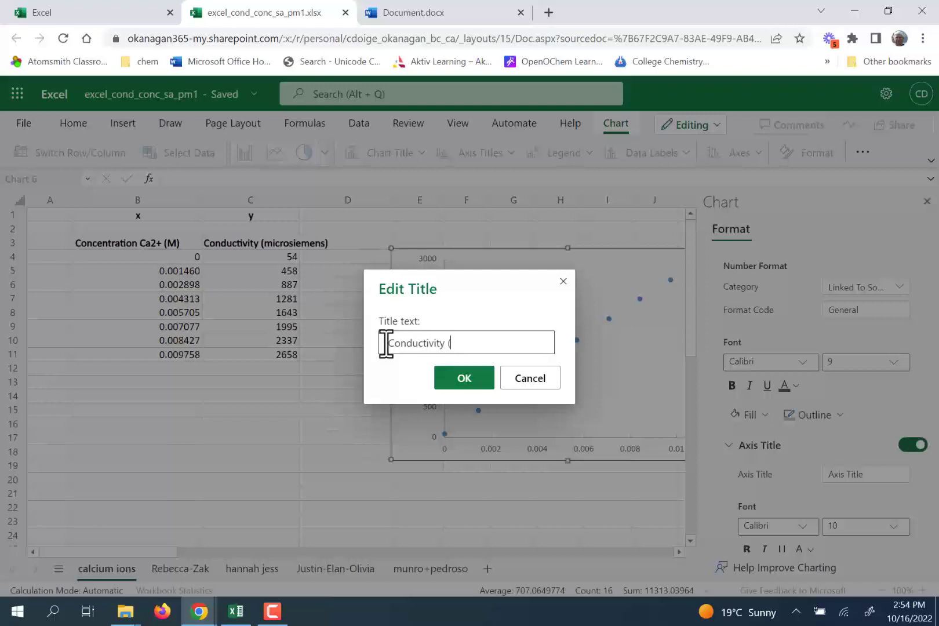
pyautogui.write('uS)')
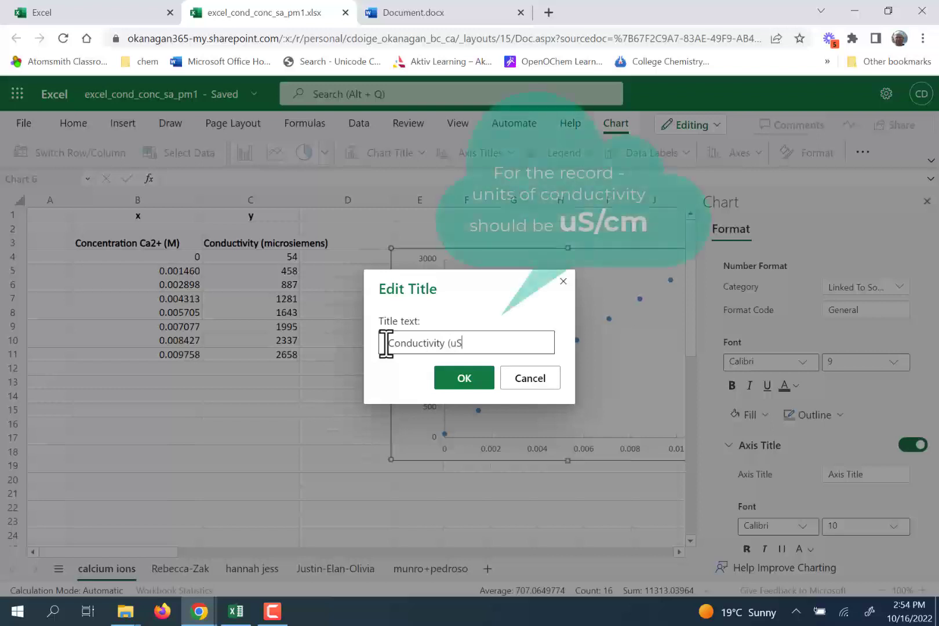
pyautogui.click(452, 379)
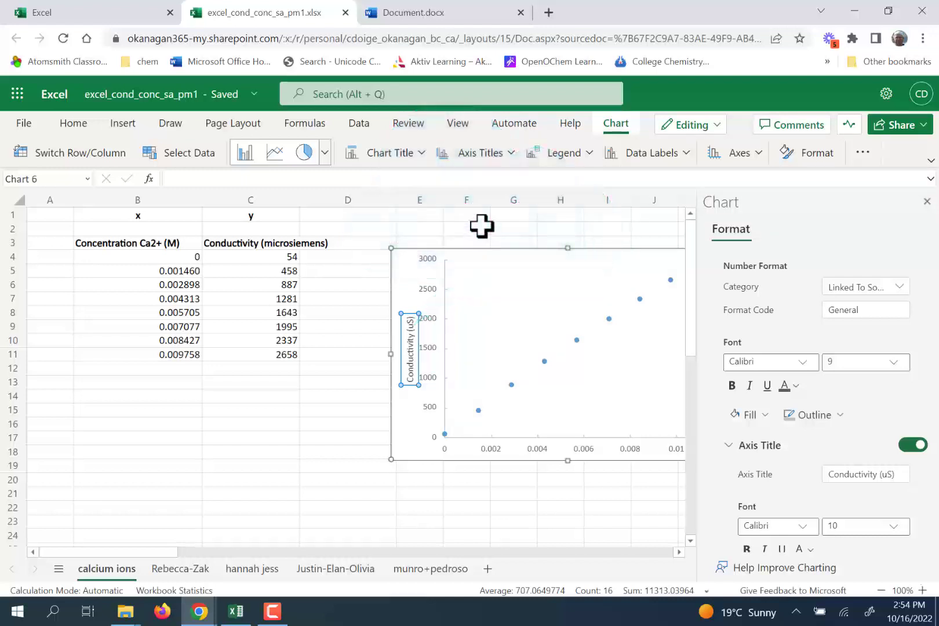
pyautogui.click(481, 234)
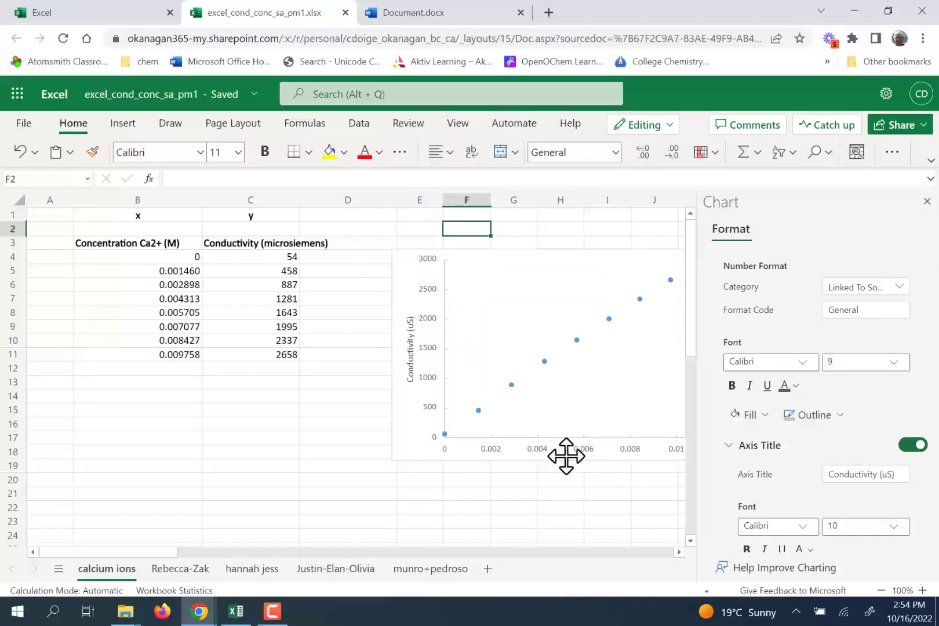
# Add a title to the chart's horizontal axis reading "[Ca2+] (M)" and close the chart formatting options.
pyautogui.click(624, 452)
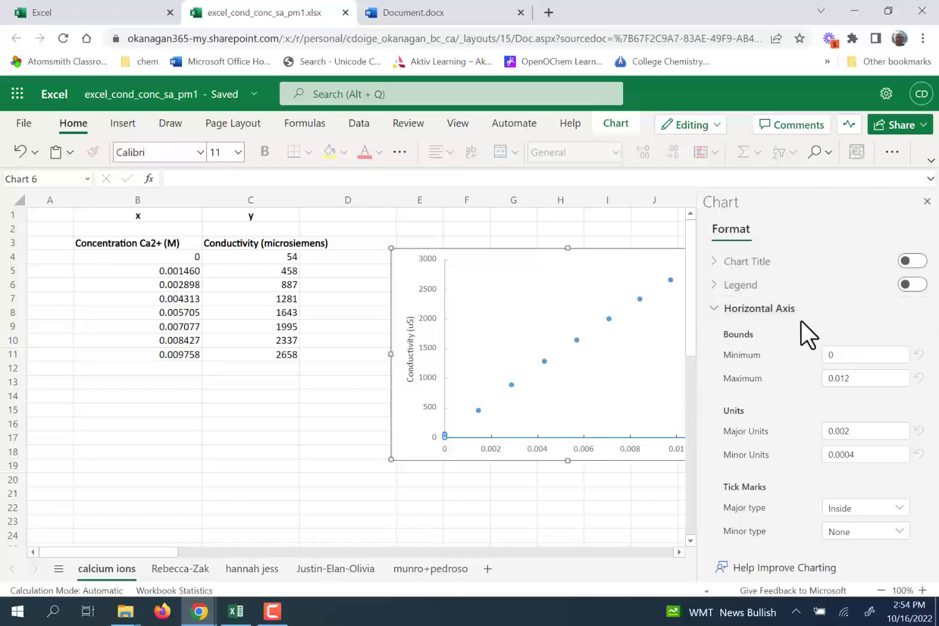
pyautogui.scroll(-10, 814, 355)
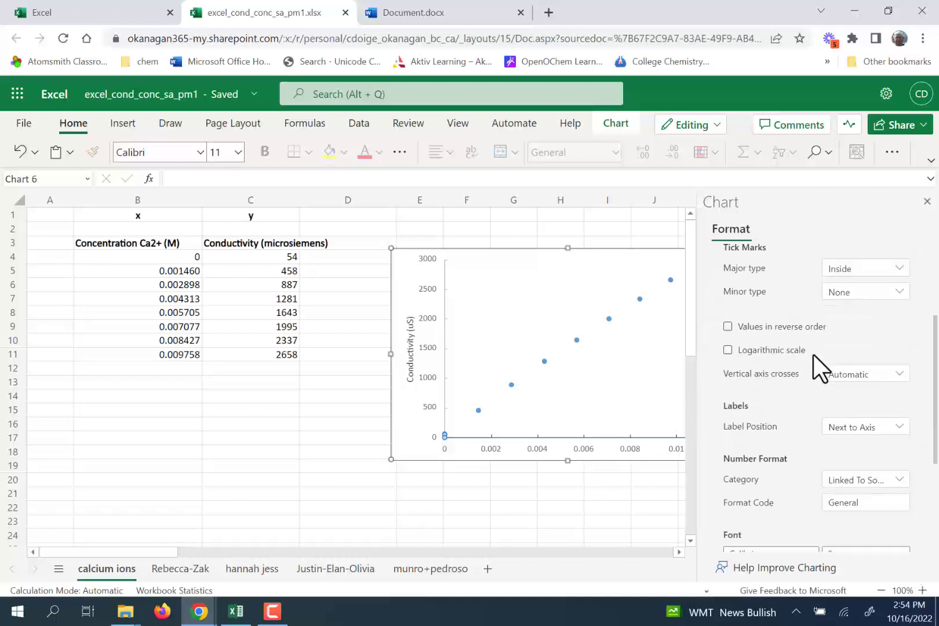
pyautogui.click(908, 423)
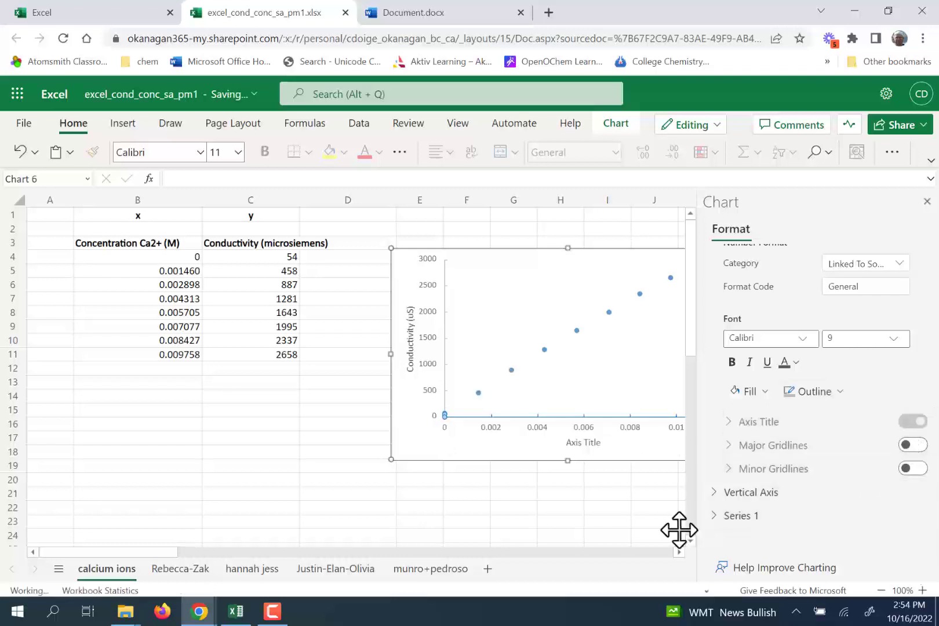
pyautogui.click(597, 444)
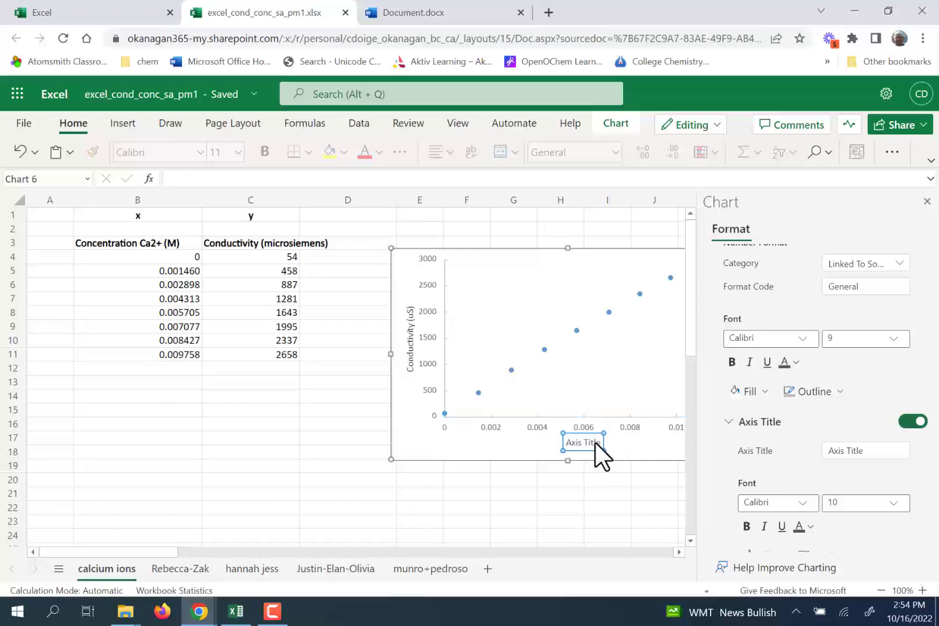
pyautogui.doubleClick(596, 444)
pyautogui.moveTo(434, 341); pyautogui.dragTo(355, 338)
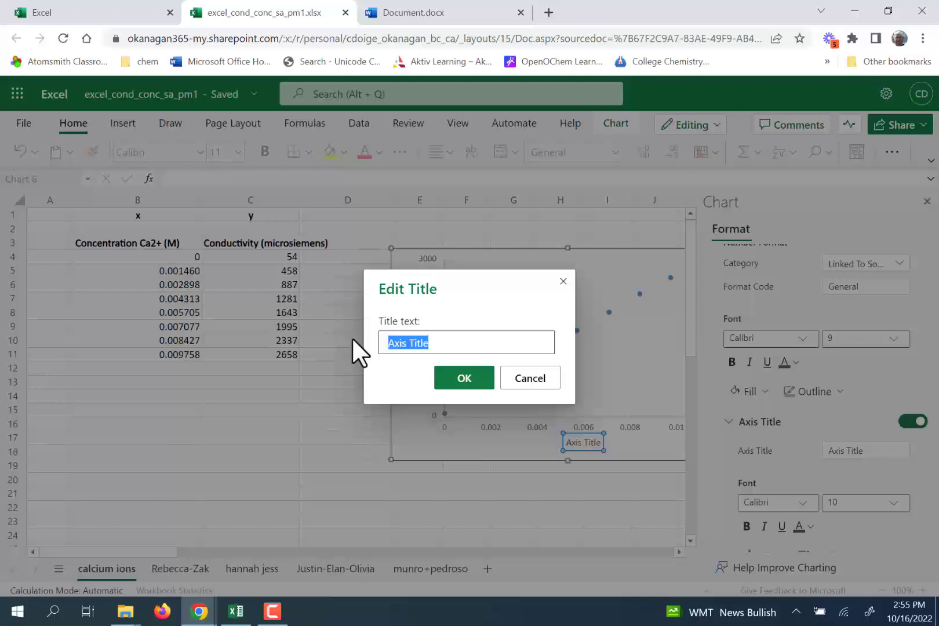
pyautogui.press('BackSpace')
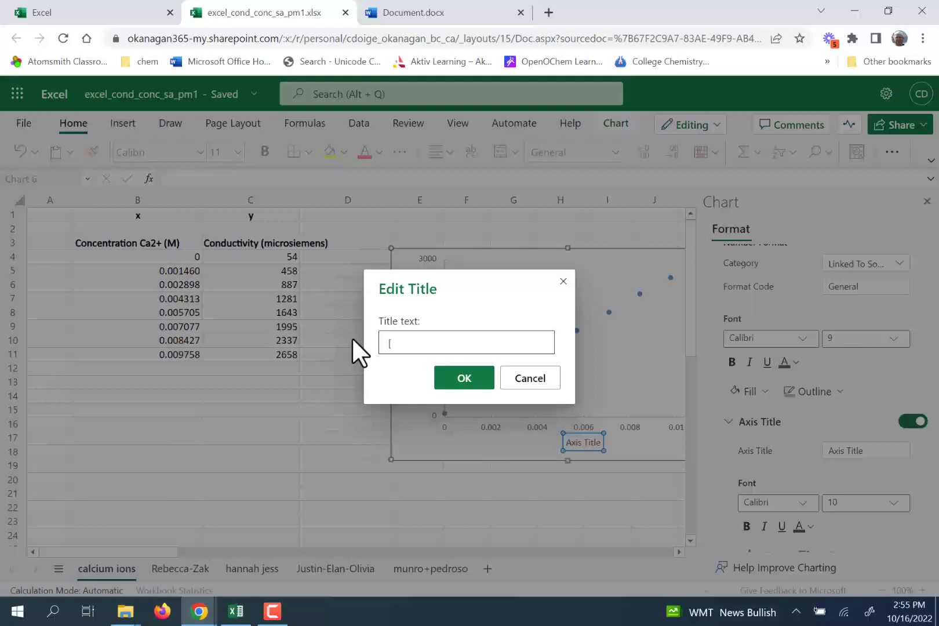
pyautogui.write('[Ca2+] (M)')
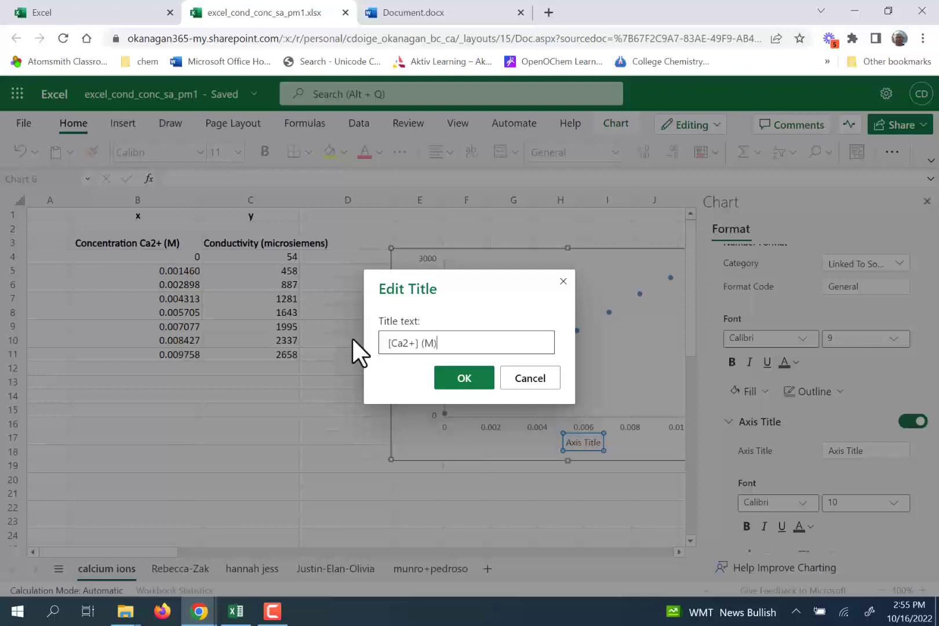
pyautogui.click(459, 380)
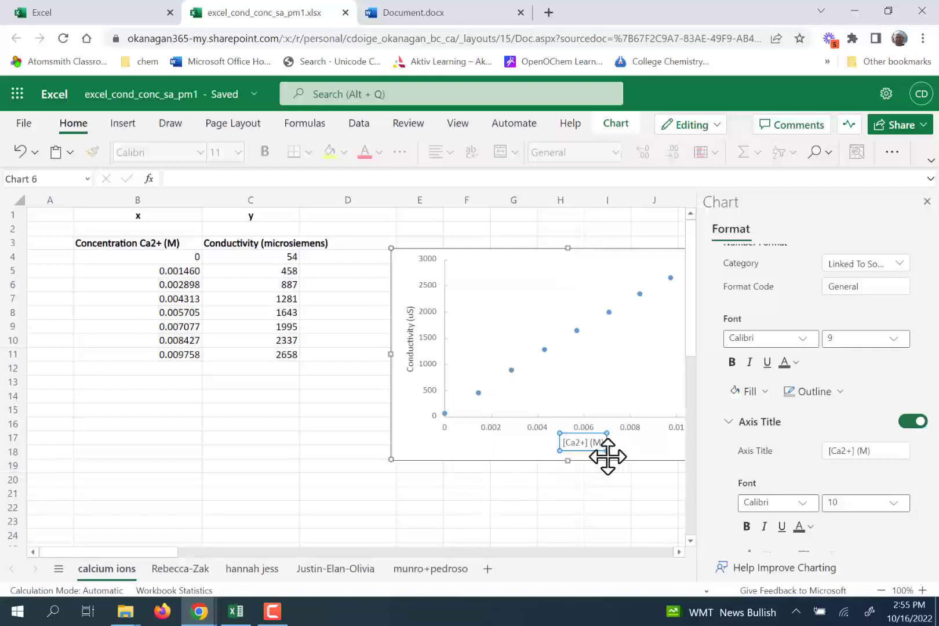
pyautogui.click(579, 501)
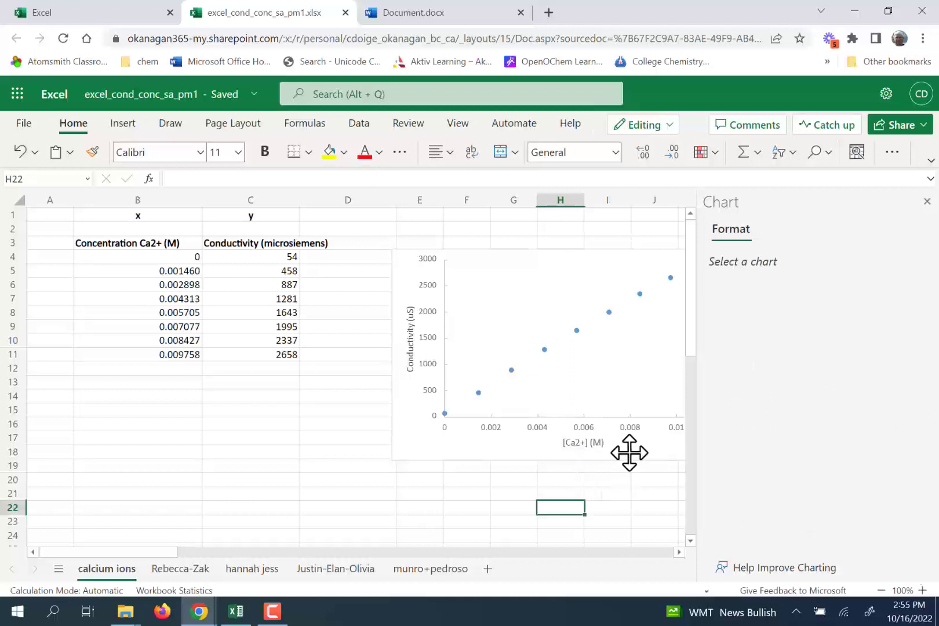
pyautogui.click(927, 202)
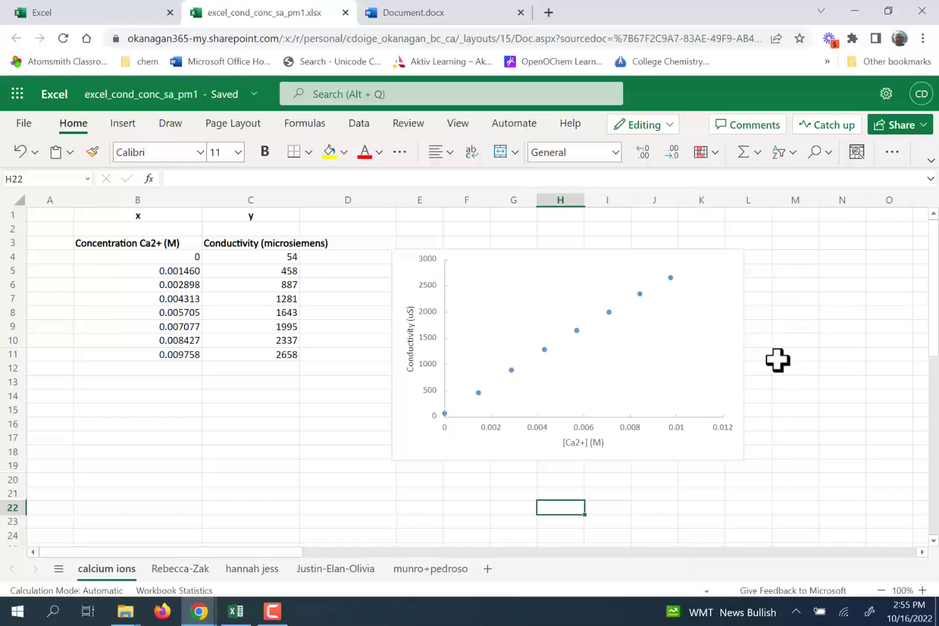
# Add a linear trendline to the conductivity data series of the scatter chart.
pyautogui.click(737, 369)
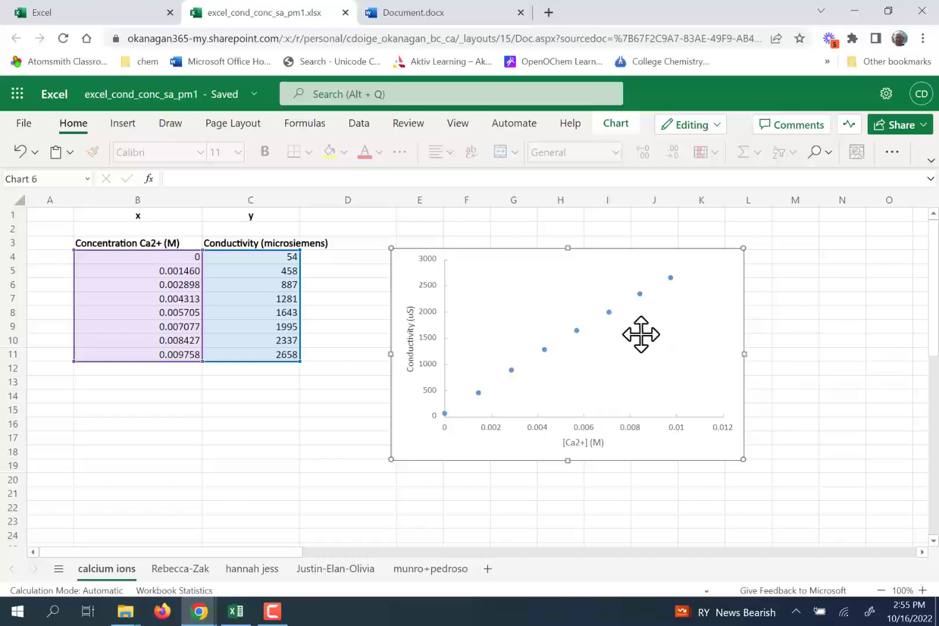
pyautogui.click(609, 311)
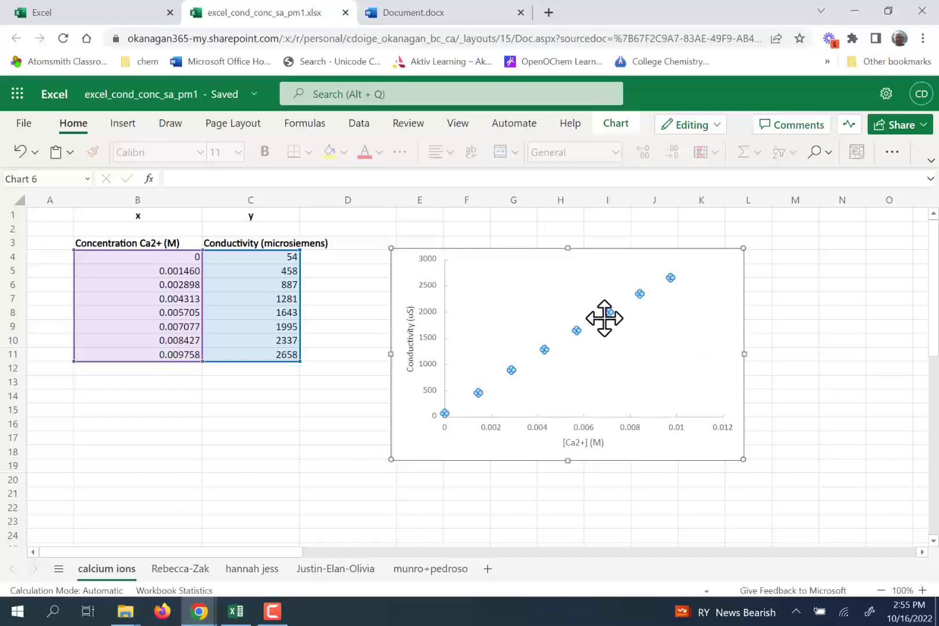
pyautogui.rightClick(608, 313)
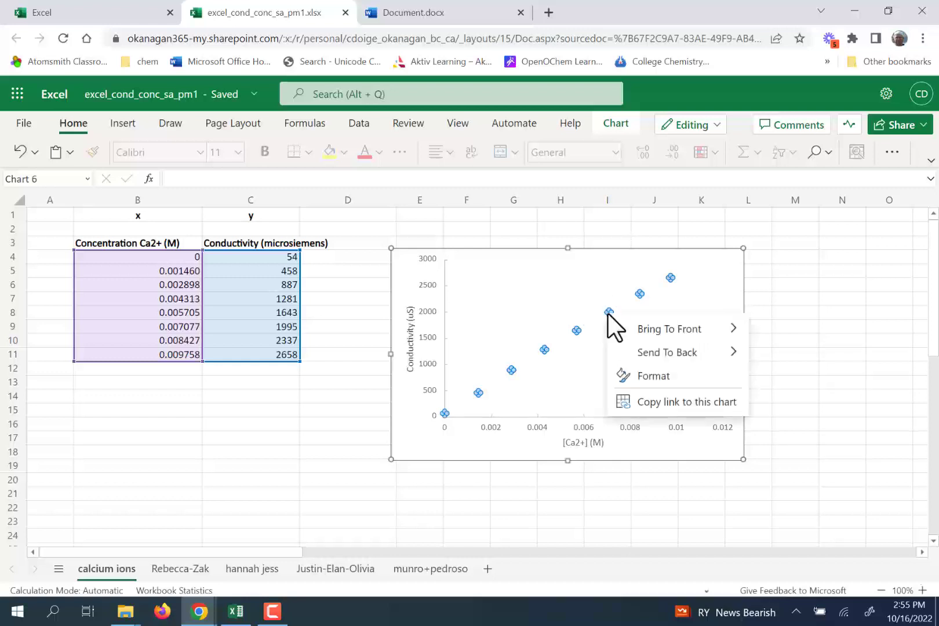
pyautogui.click(646, 377)
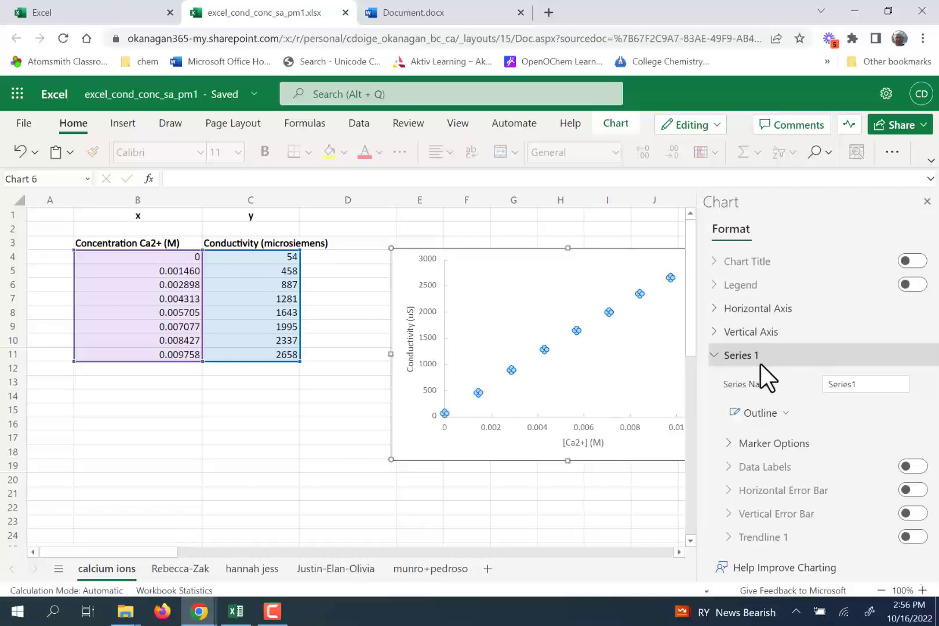
pyautogui.scroll(-1, 824, 426)
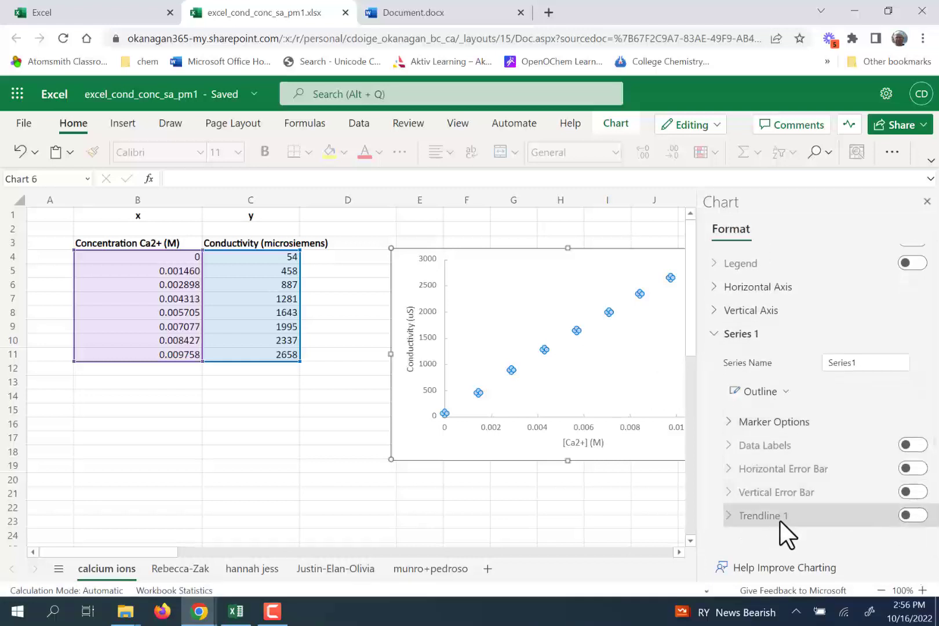
pyautogui.click(908, 517)
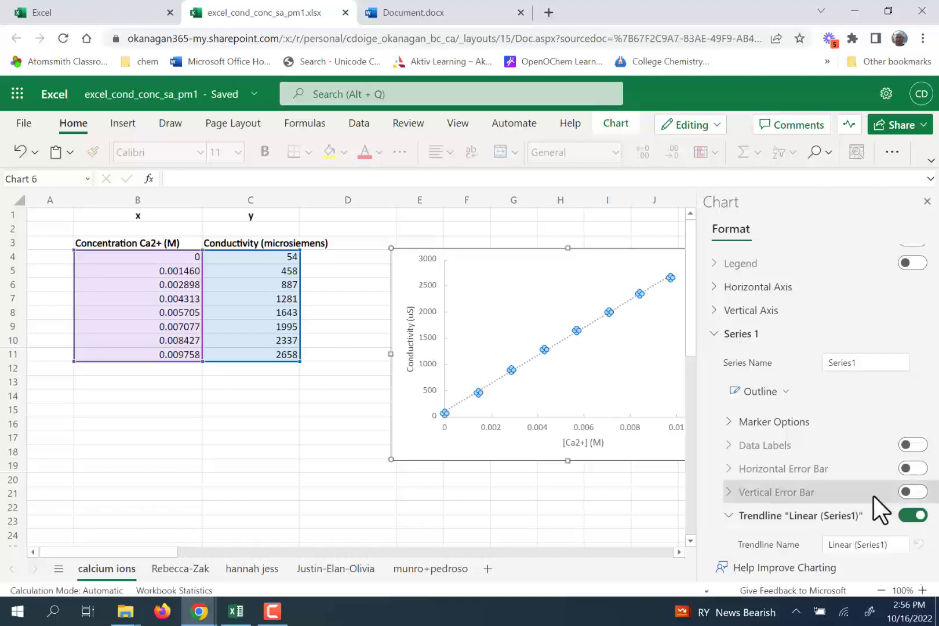
# Display the trendline's equation and R-squared value on the chart, and close the chart formatting options.
pyautogui.scroll(-3, 874, 496)
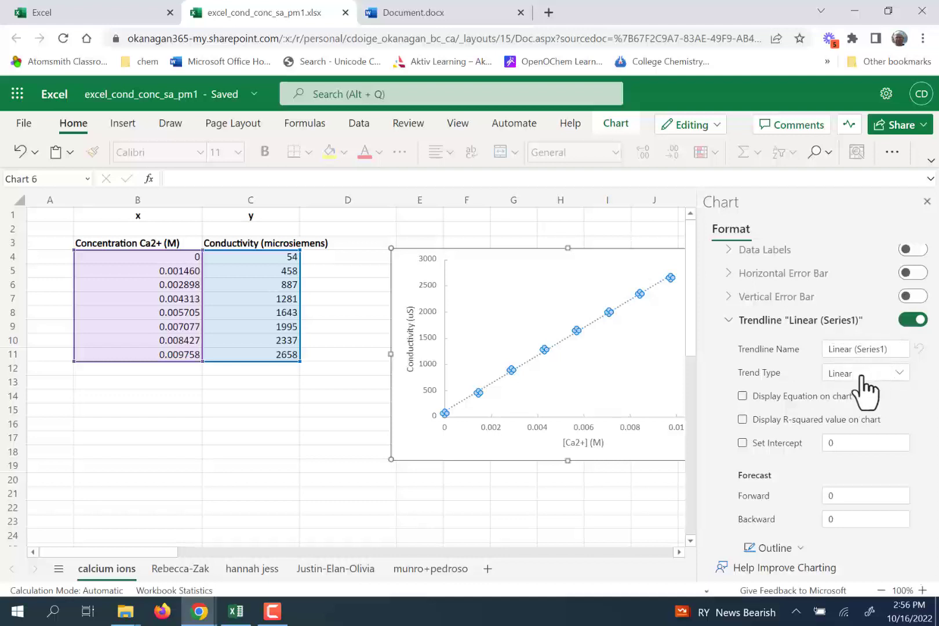
pyautogui.click(744, 399)
pyautogui.click(744, 421)
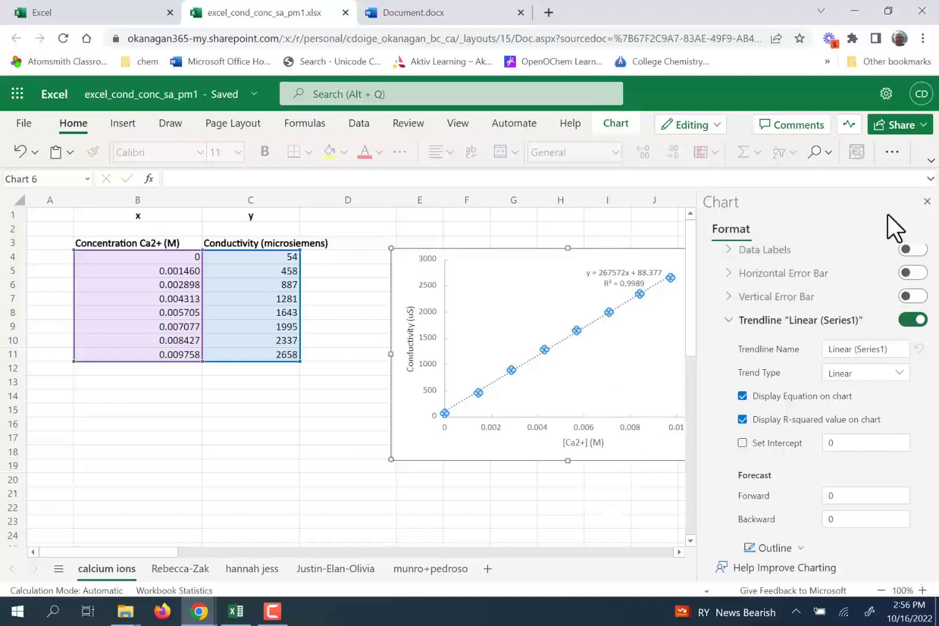
pyautogui.click(928, 201)
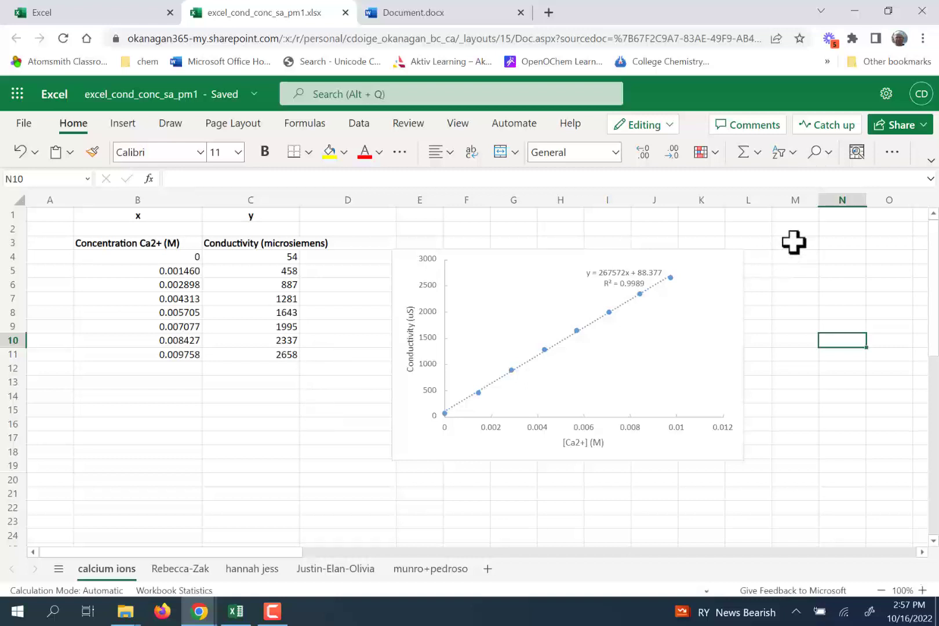
# Copy the whole scatter chart, switch to the Word document Document.docx and paste it above the Figure 1 caption.
pyautogui.click(723, 305)
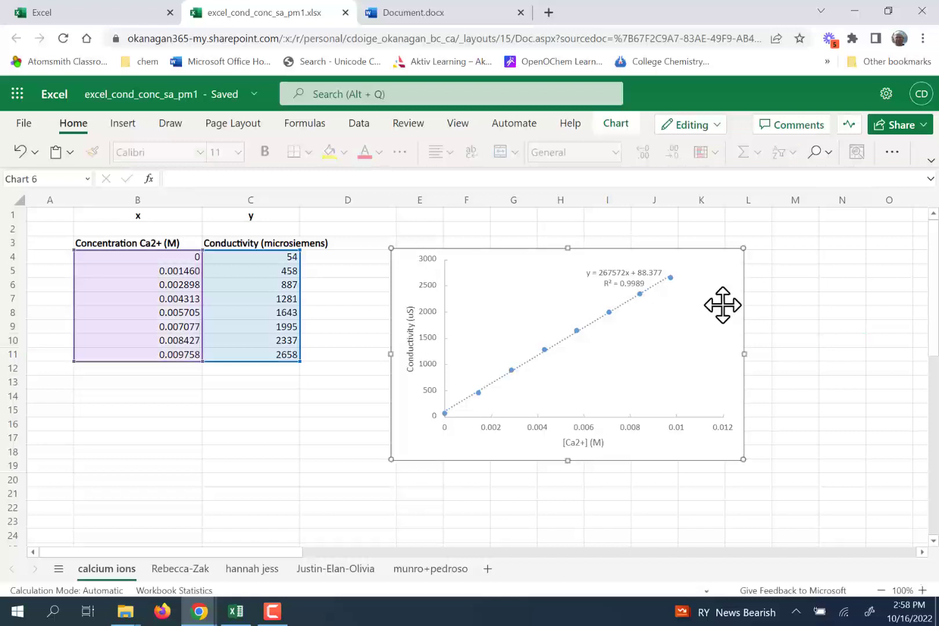
pyautogui.rightClick(722, 305)
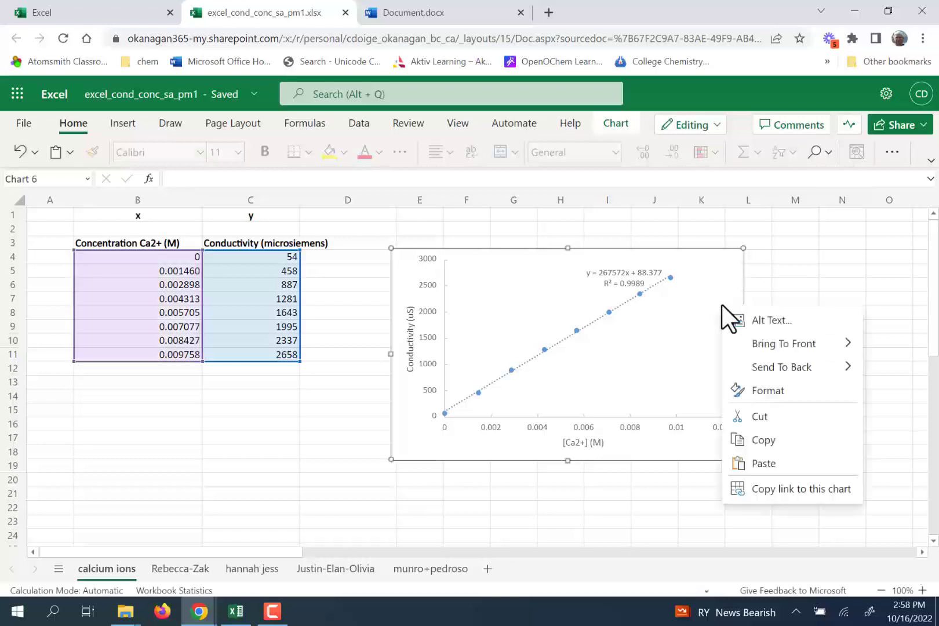
pyautogui.click(757, 441)
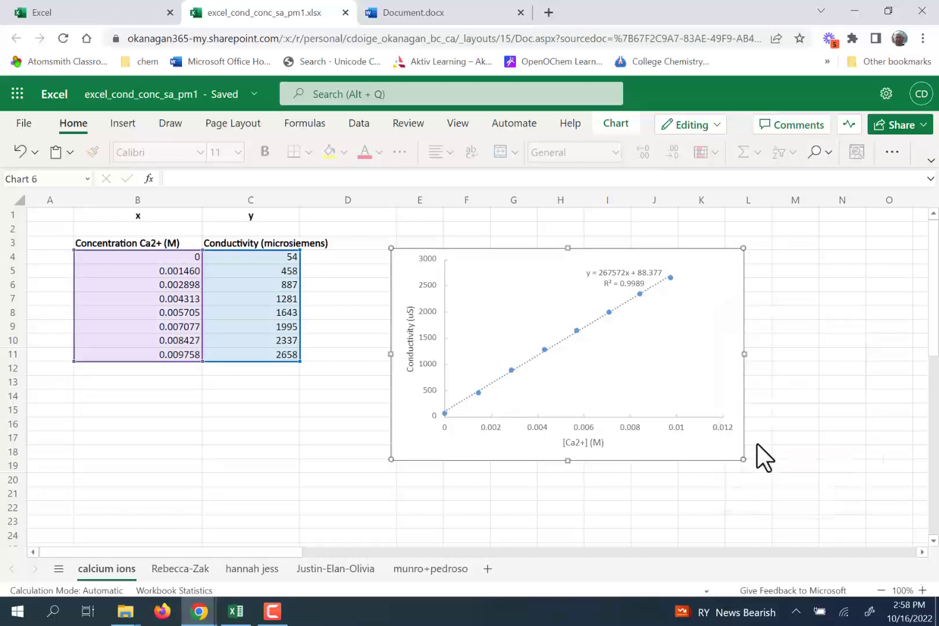
pyautogui.click(457, 14)
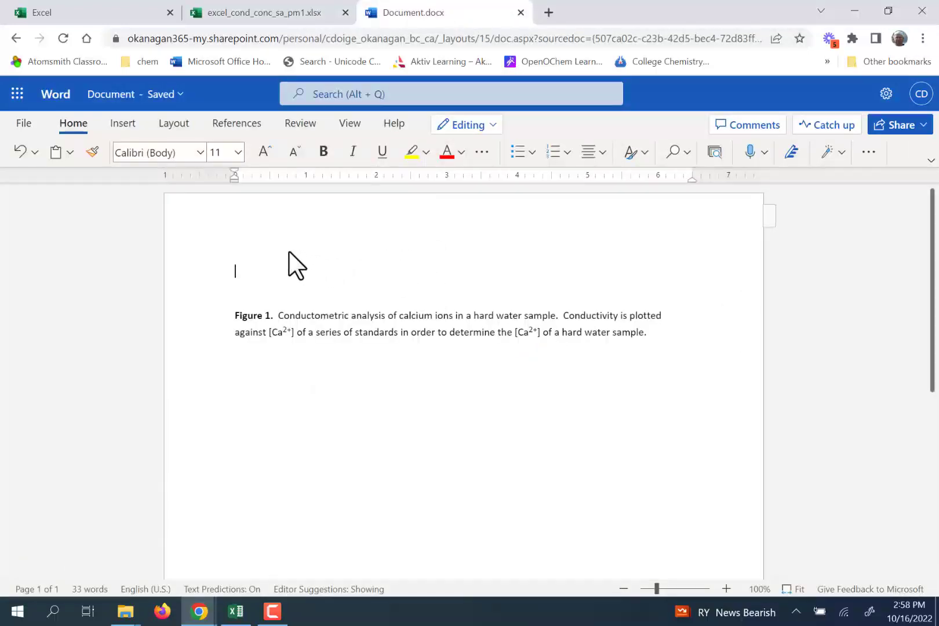
pyautogui.hotkey('ctrl', 'v')
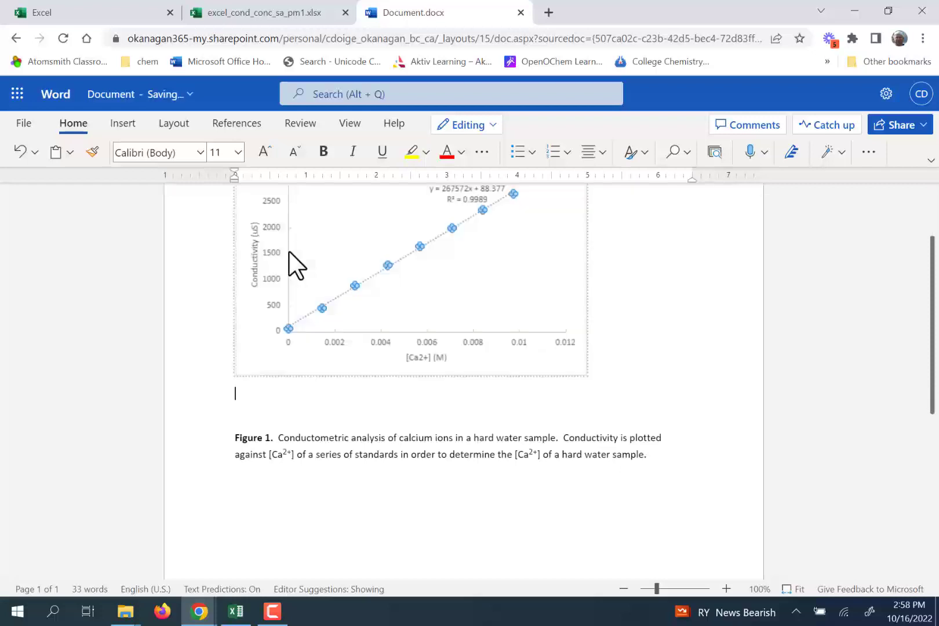
pyautogui.scroll(2, 648, 281)
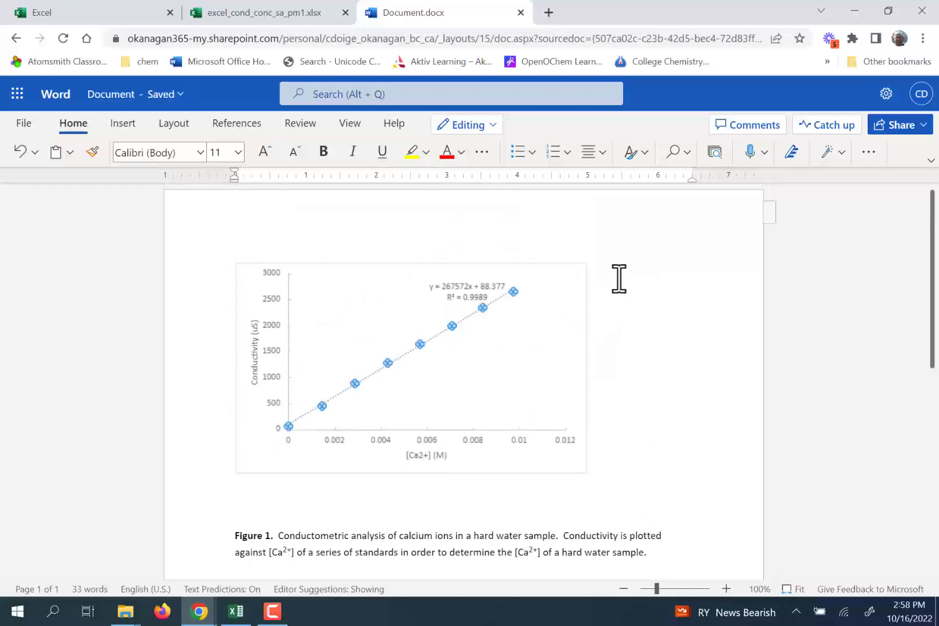
# Crop the pasted chart picture slightly on all four sides to trim away its border.
pyautogui.click(570, 312)
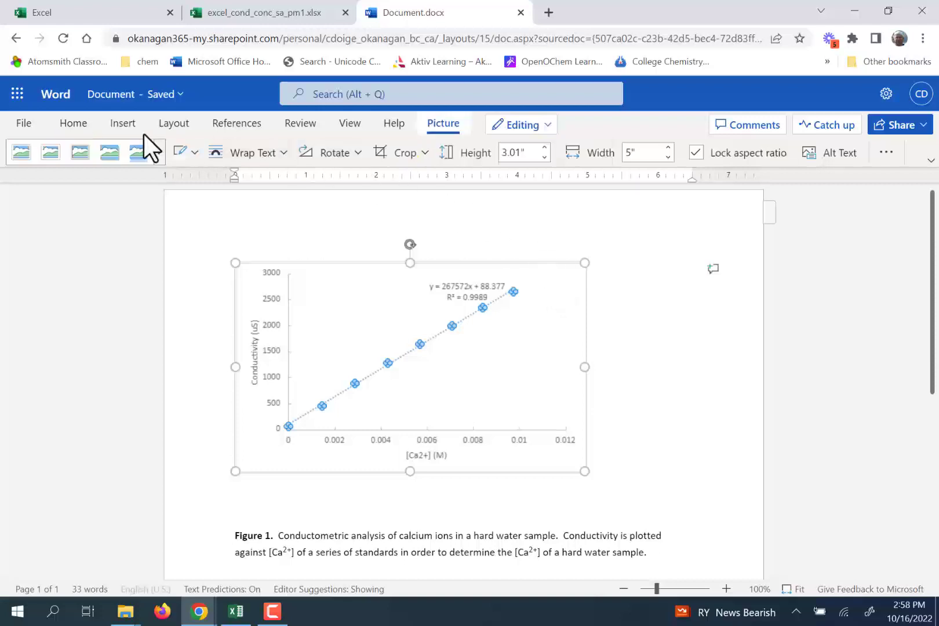
pyautogui.click(413, 150)
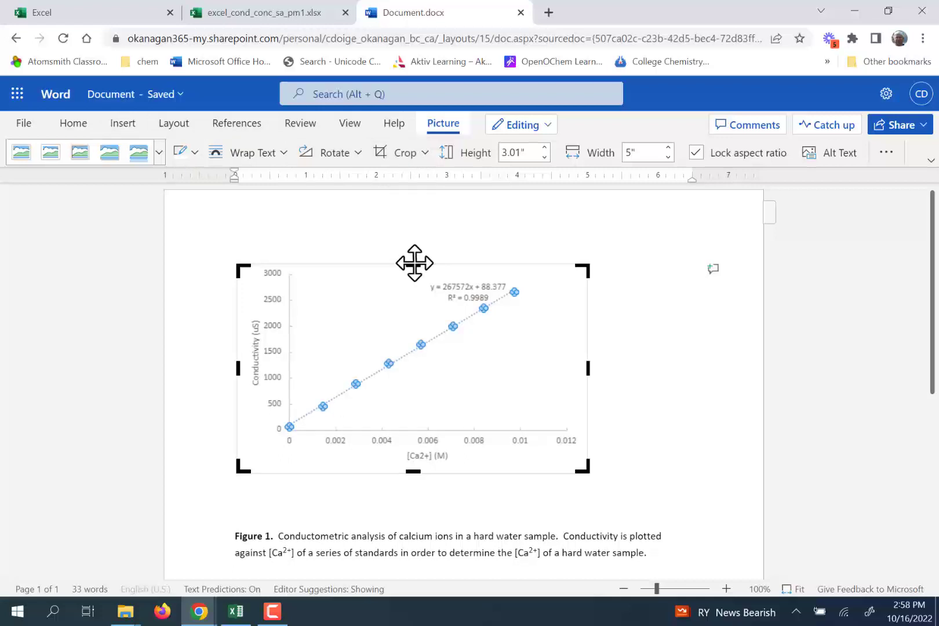
pyautogui.moveTo(414, 265); pyautogui.dragTo(414, 270)
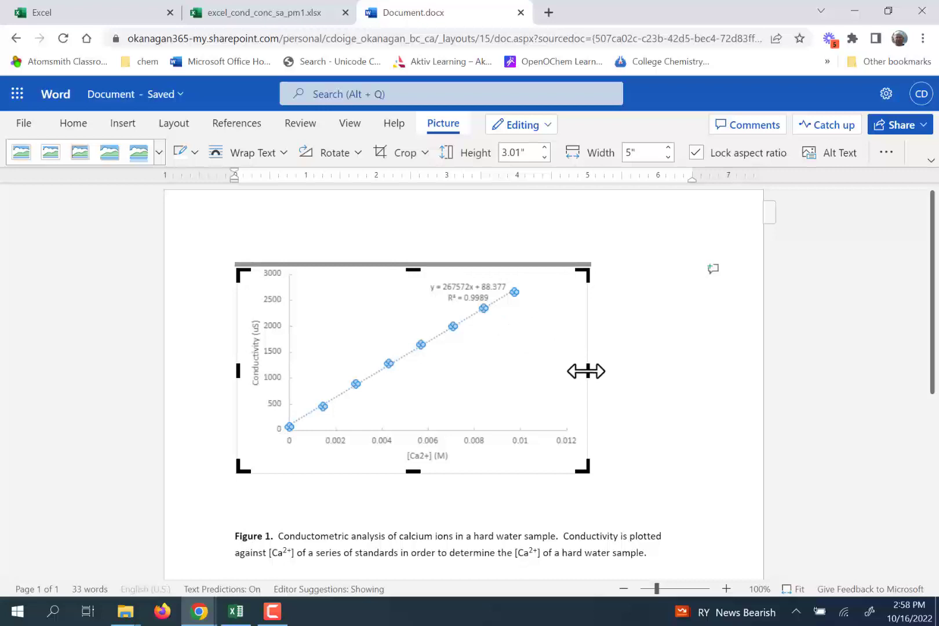
pyautogui.moveTo(587, 370); pyautogui.dragTo(581, 371)
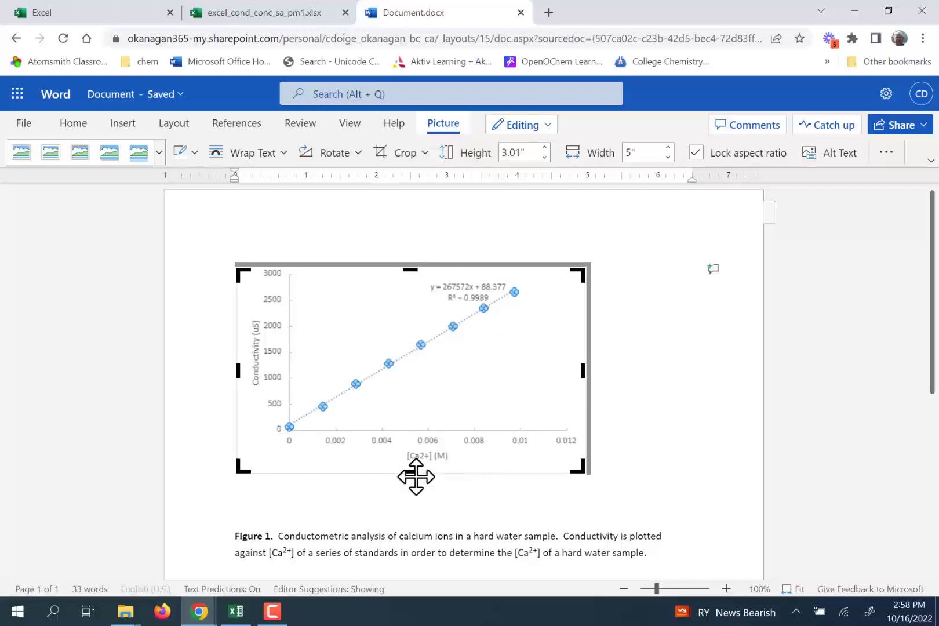
pyautogui.moveTo(414, 471); pyautogui.dragTo(413, 465)
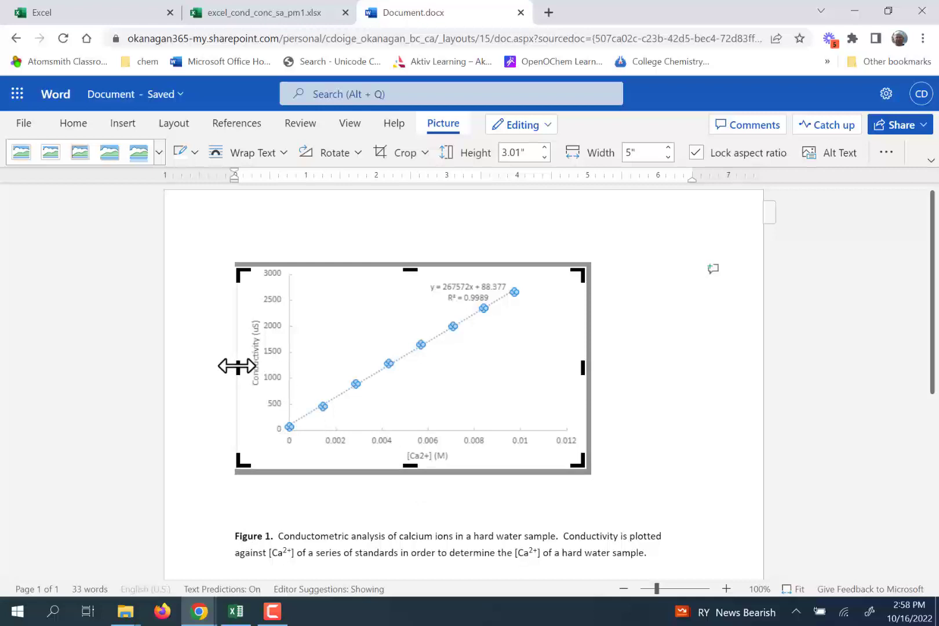
pyautogui.moveTo(238, 368); pyautogui.dragTo(241, 369)
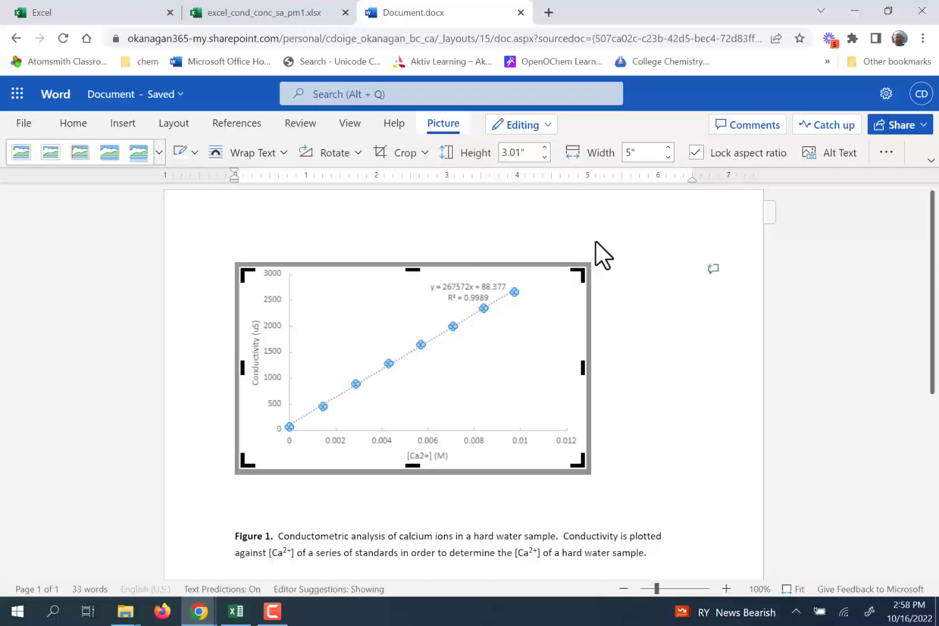
pyautogui.click(389, 151)
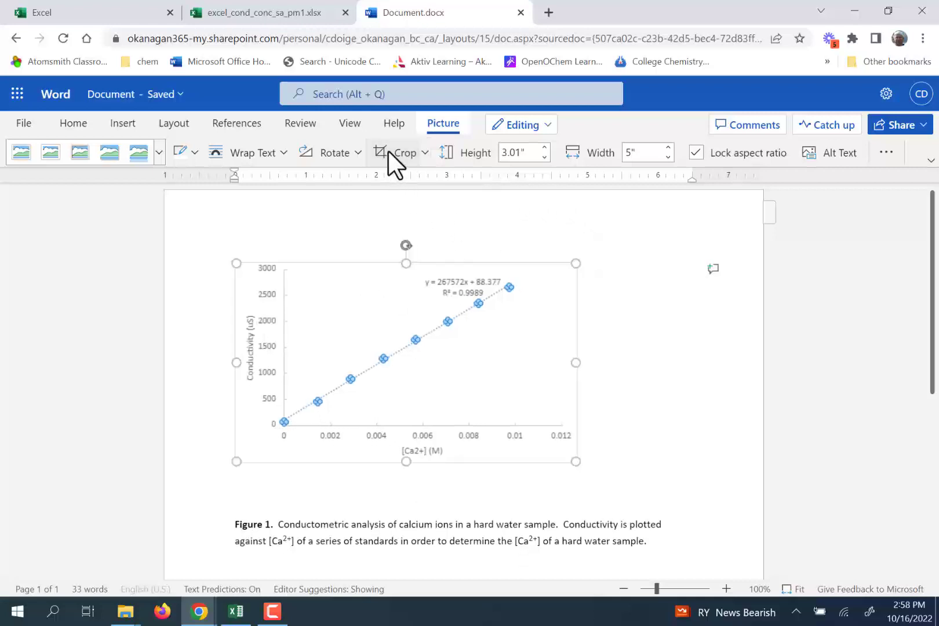
pyautogui.click(664, 215)
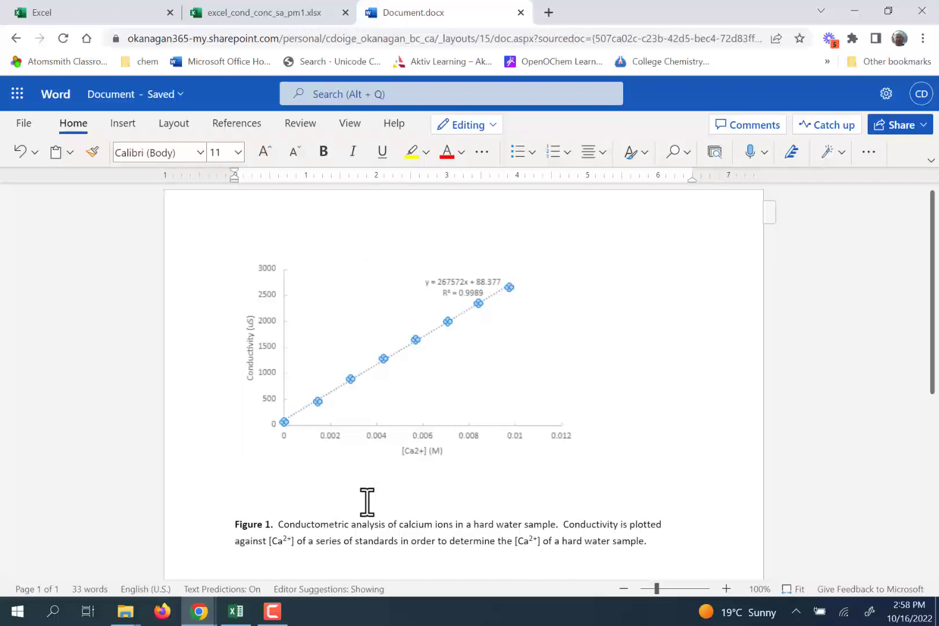
# Remove a blank line between the chart picture and the Figure 1 caption.
pyautogui.press('BackSpace')
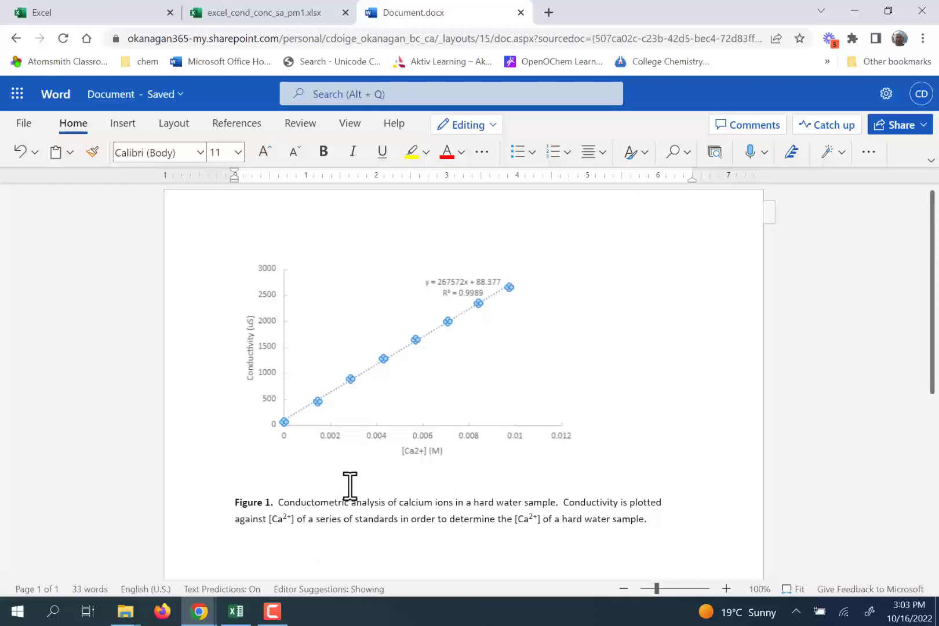
pyautogui.click(422, 389)
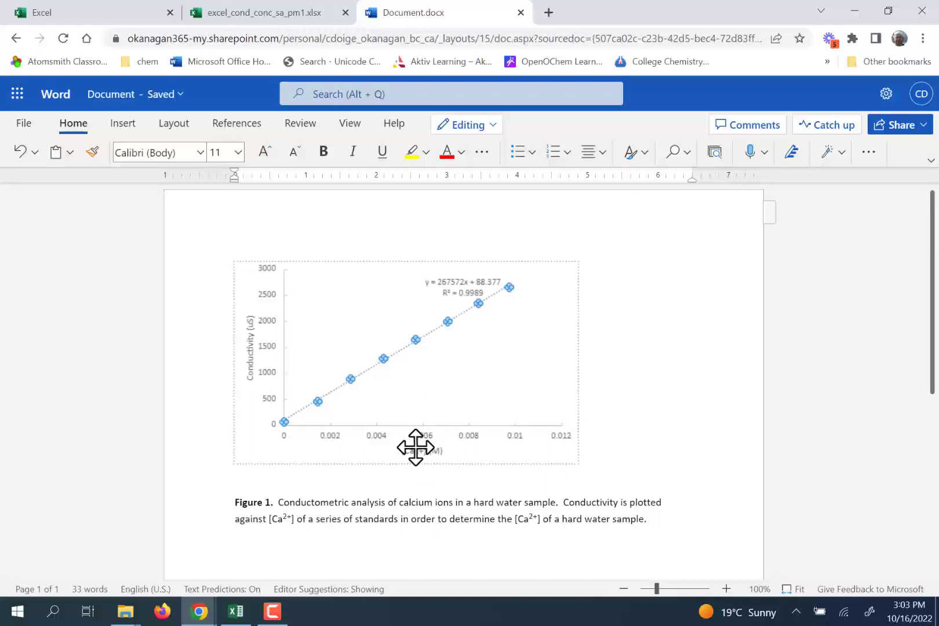
pyautogui.click(400, 478)
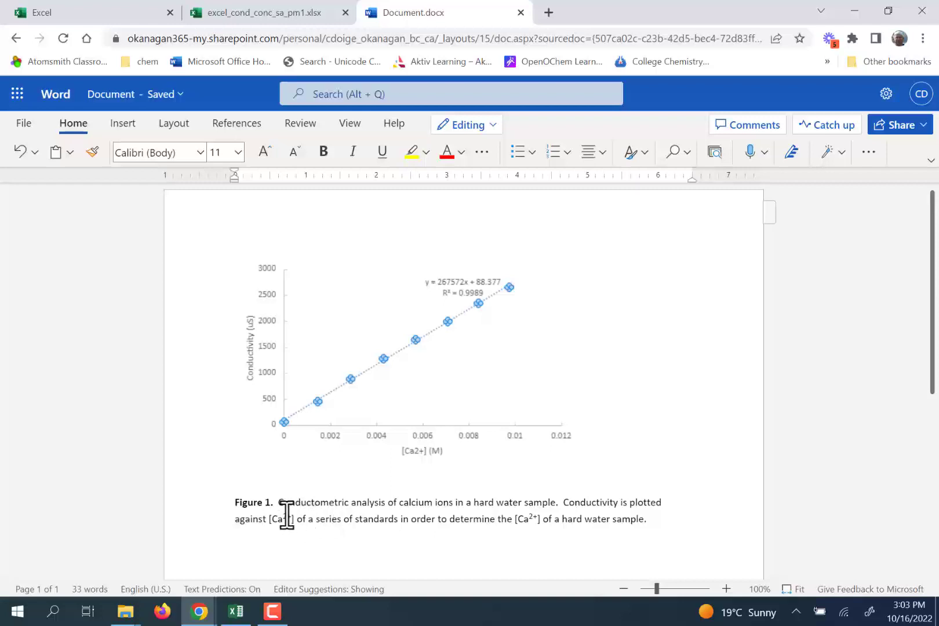
# Examine the additional font options, including Superscript, for the "2+" of the first [Ca2+] in the caption.
pyautogui.moveTo(284, 516); pyautogui.dragTo(291, 515)
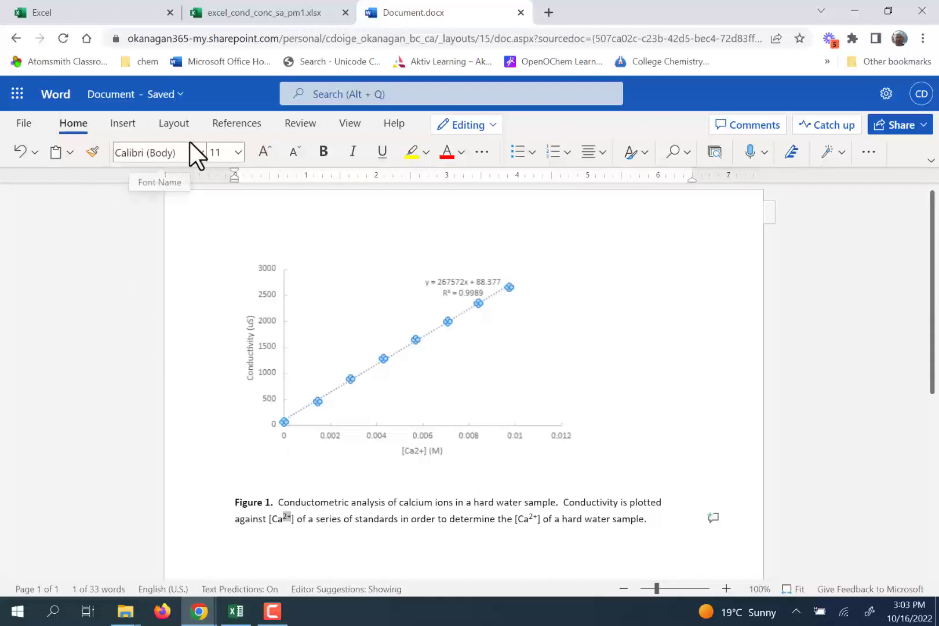
pyautogui.click(482, 154)
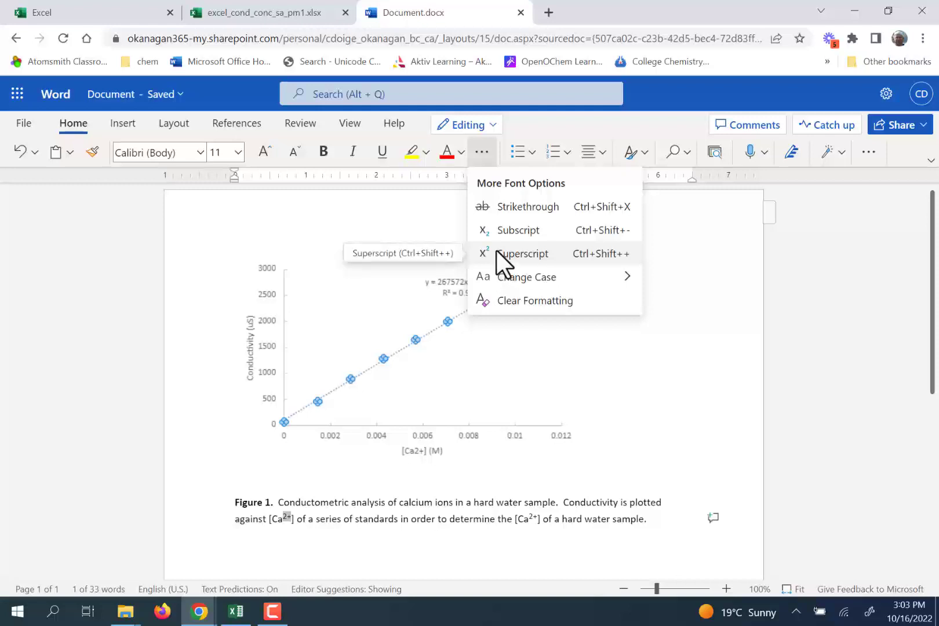
pyautogui.press('Escape')
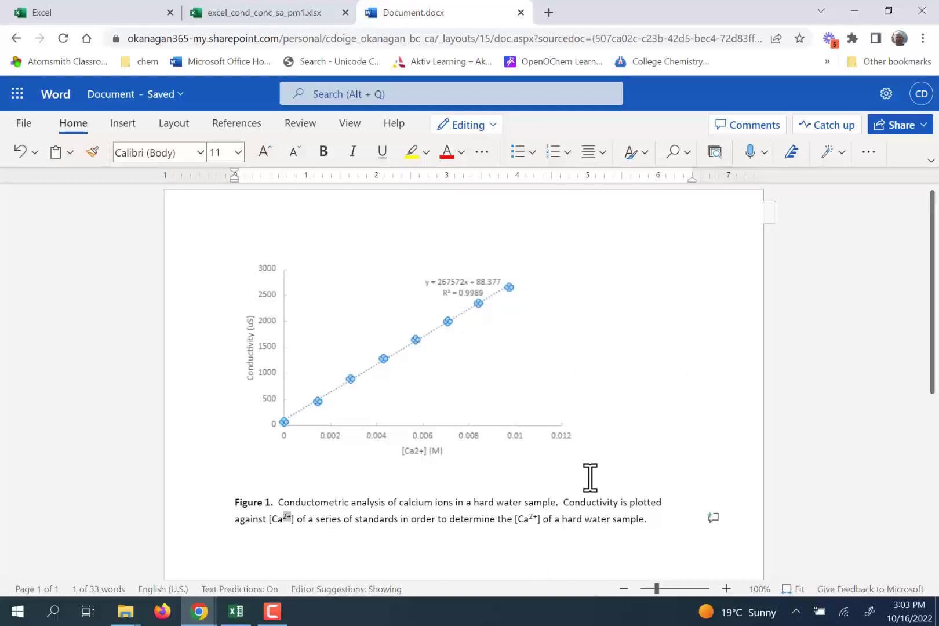
pyautogui.click(546, 544)
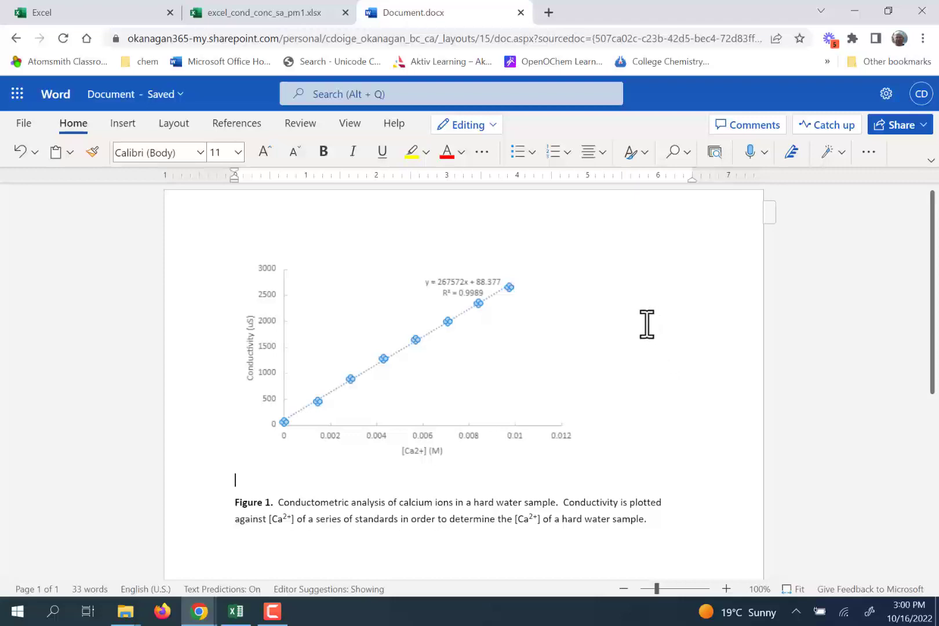
# Switch to the desktop Excel workbook excel_cond_conc_sa_pm1.xlsx, maximize it, and insert a markers-only scatter chart of B4:C11 beside the data.
pyautogui.hotkey('alt', 'Tab')
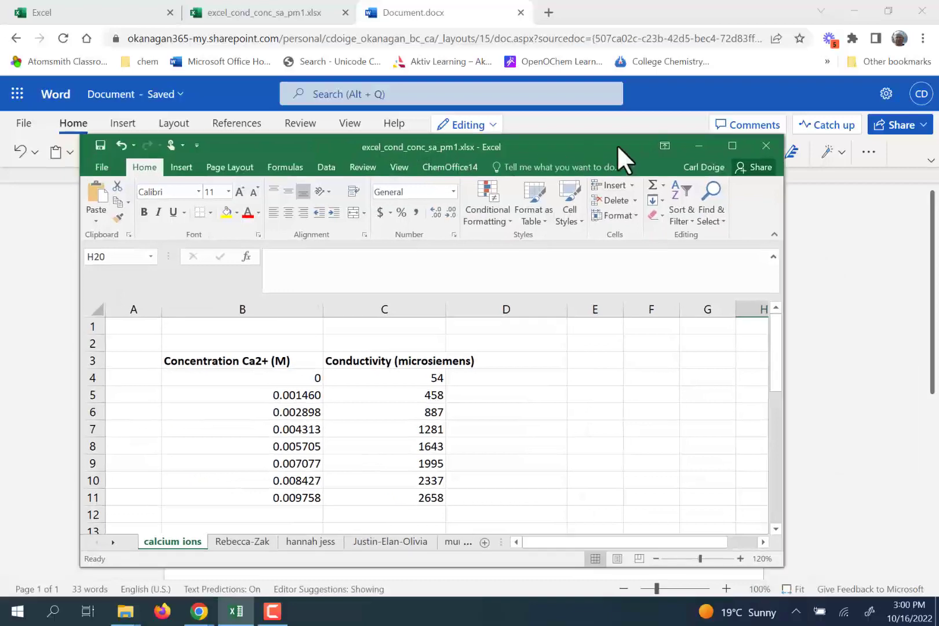
pyautogui.click(732, 145)
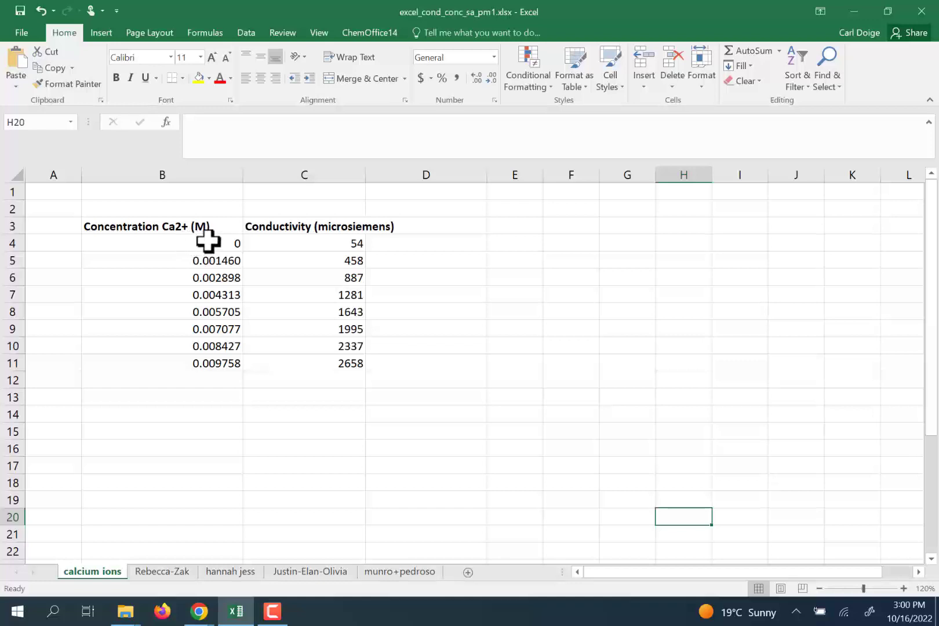
pyautogui.moveTo(204, 244); pyautogui.dragTo(285, 360)
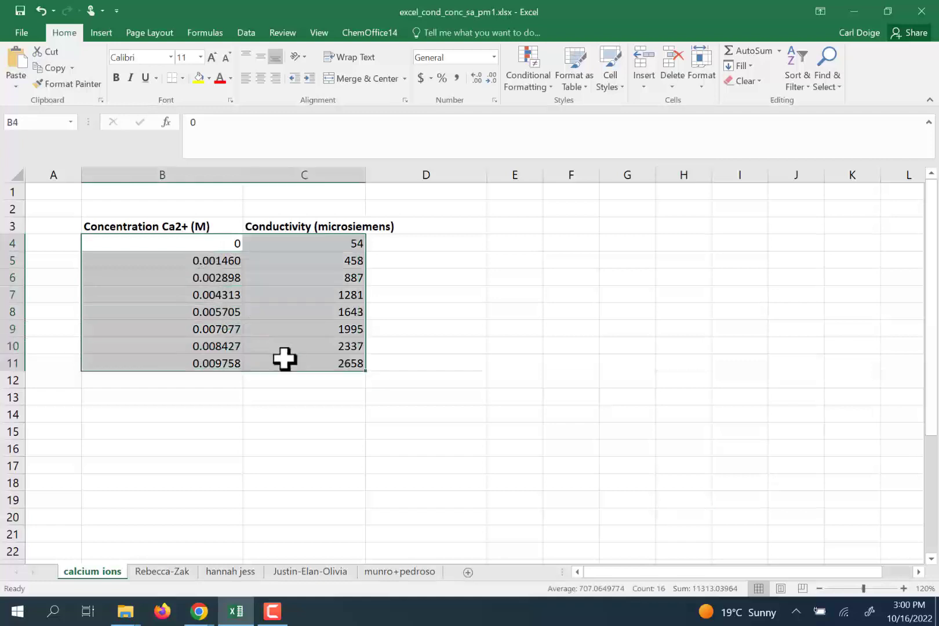
pyautogui.click(102, 33)
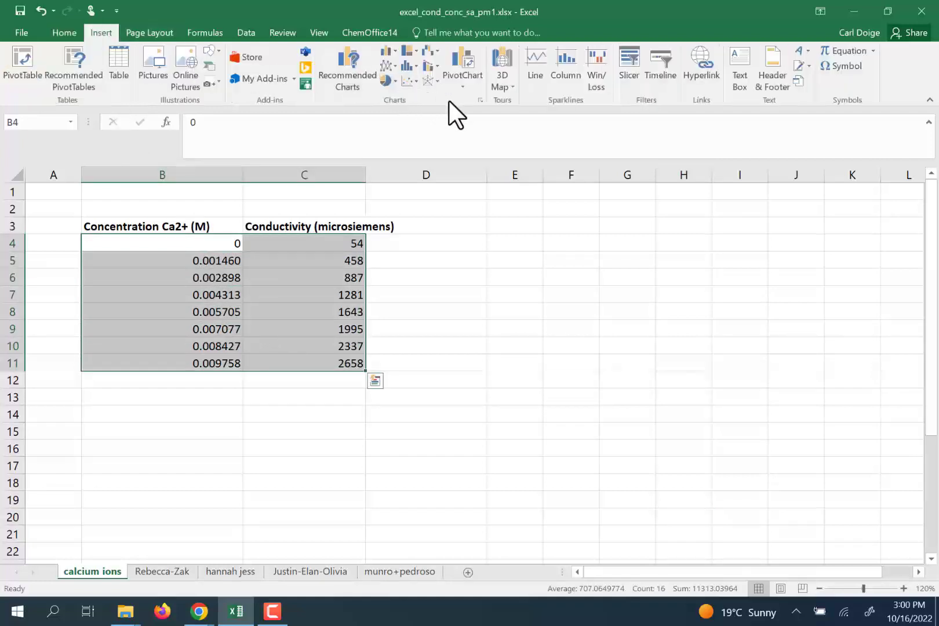
pyautogui.click(387, 65)
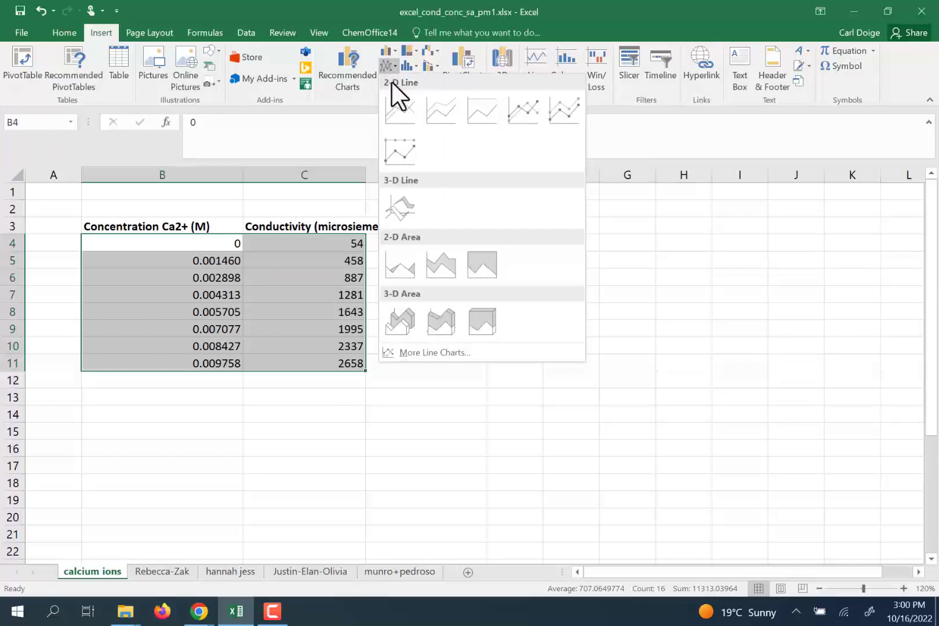
pyautogui.click(709, 194)
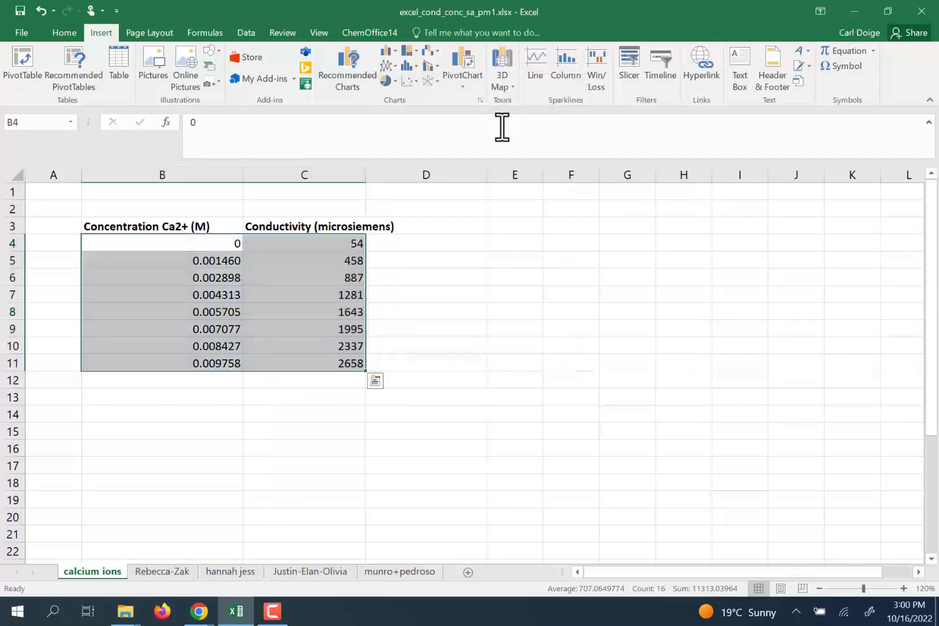
pyautogui.click(410, 78)
pyautogui.click(422, 121)
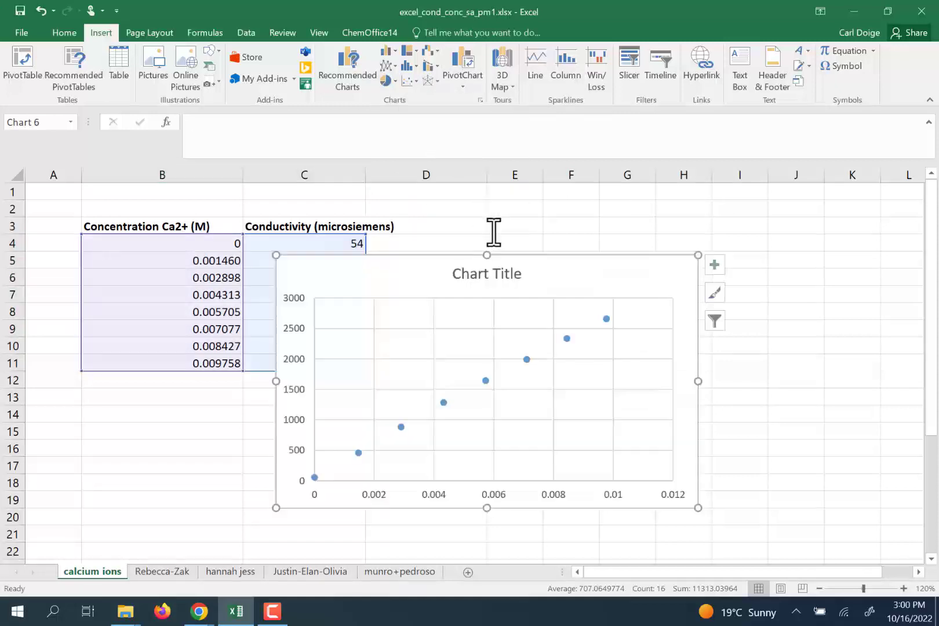
pyautogui.moveTo(500, 257); pyautogui.dragTo(662, 223)
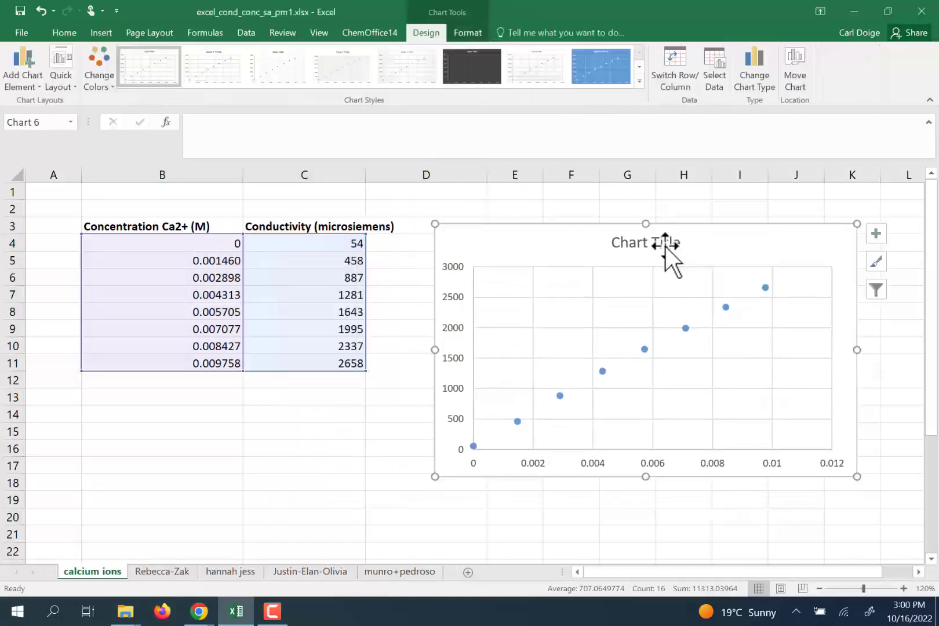
# Delete the title from the new scatter chart.
pyautogui.click(664, 244)
pyautogui.click(671, 253)
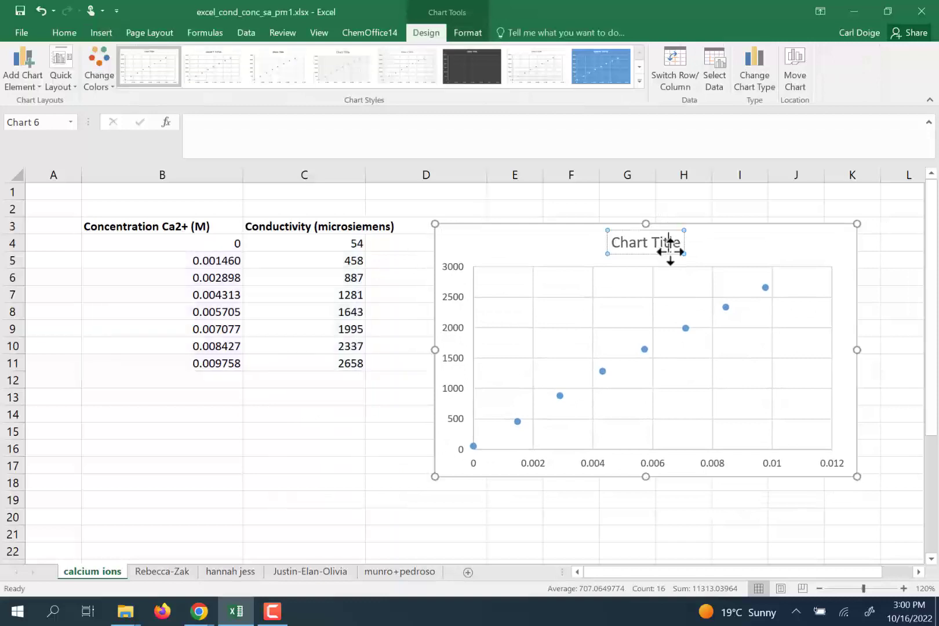
pyautogui.press('BackSpace')
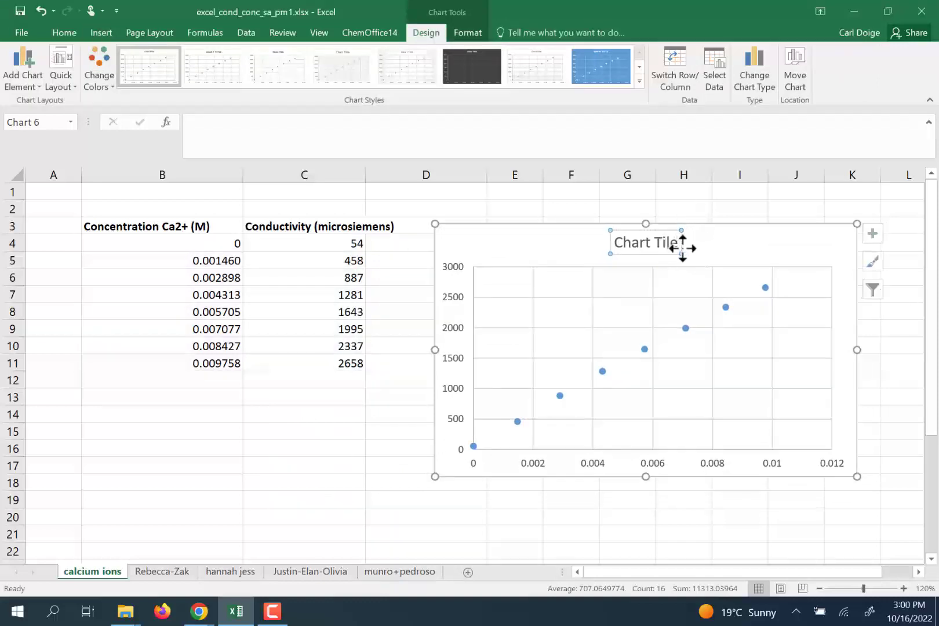
pyautogui.click(681, 248)
pyautogui.press('Delete')
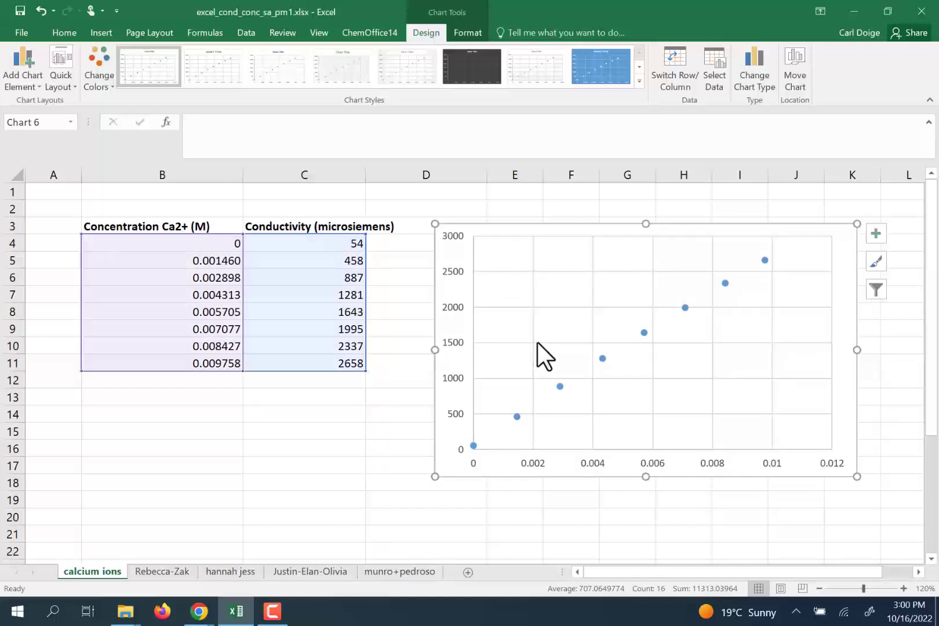
# Set the scatter chart's vertical major gridlines to No line.
pyautogui.click(532, 331)
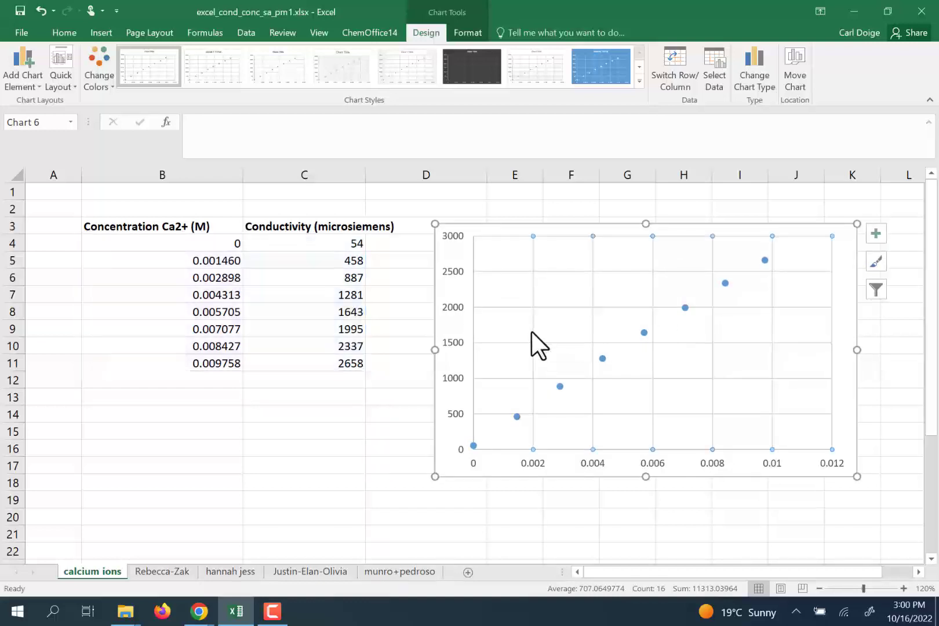
pyautogui.rightClick(532, 332)
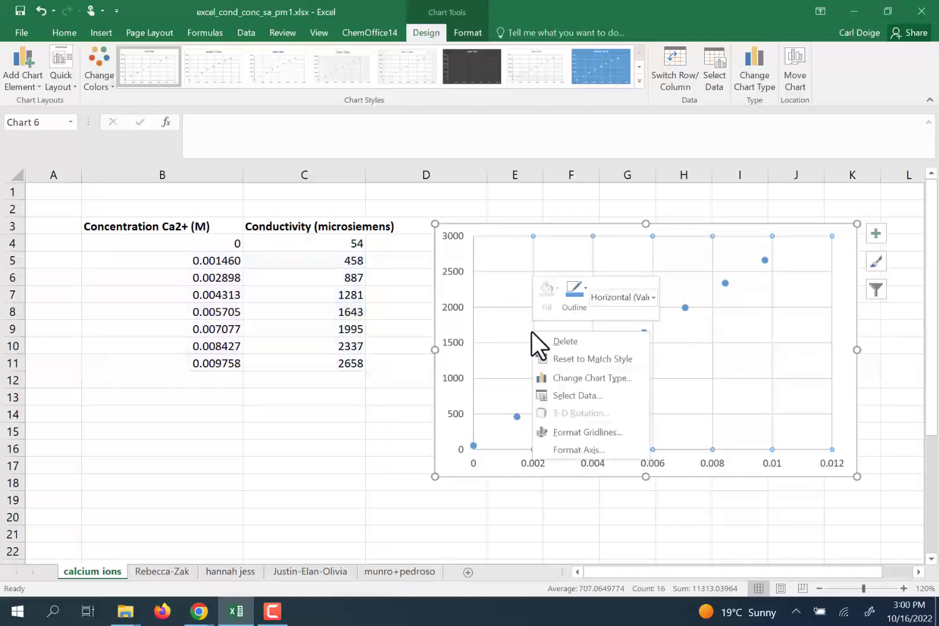
pyautogui.click(588, 431)
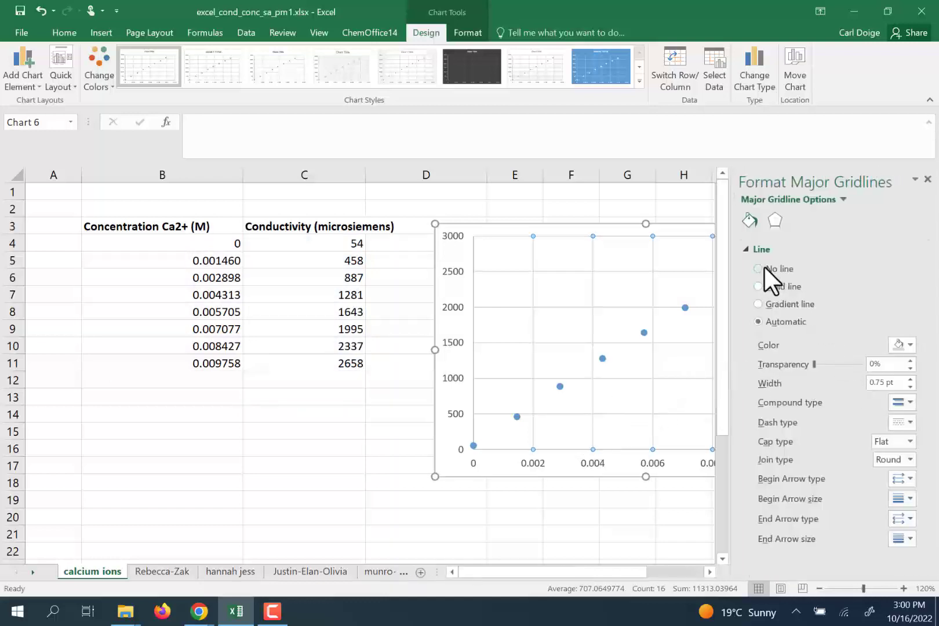
pyautogui.click(760, 269)
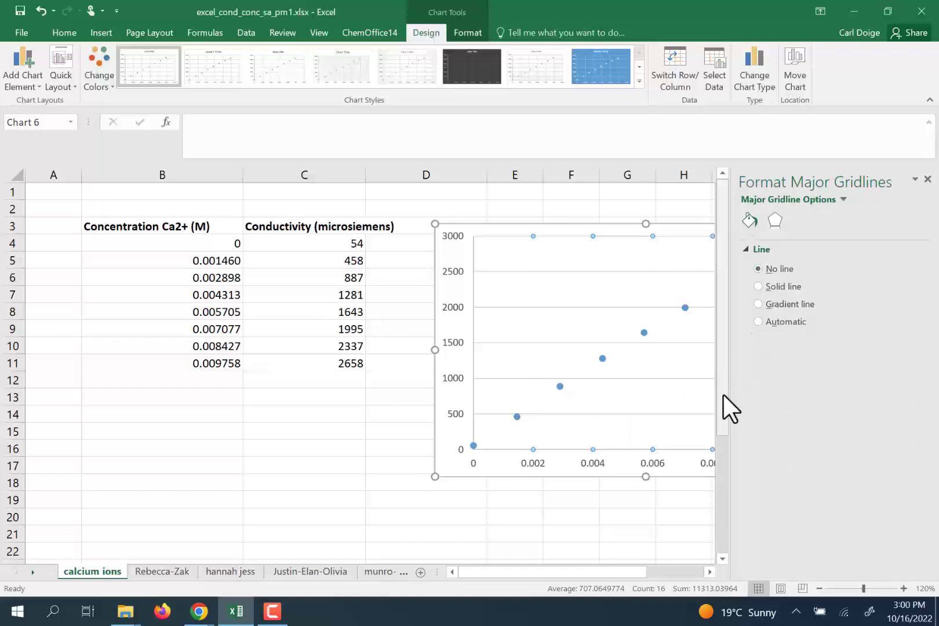
pyautogui.click(669, 520)
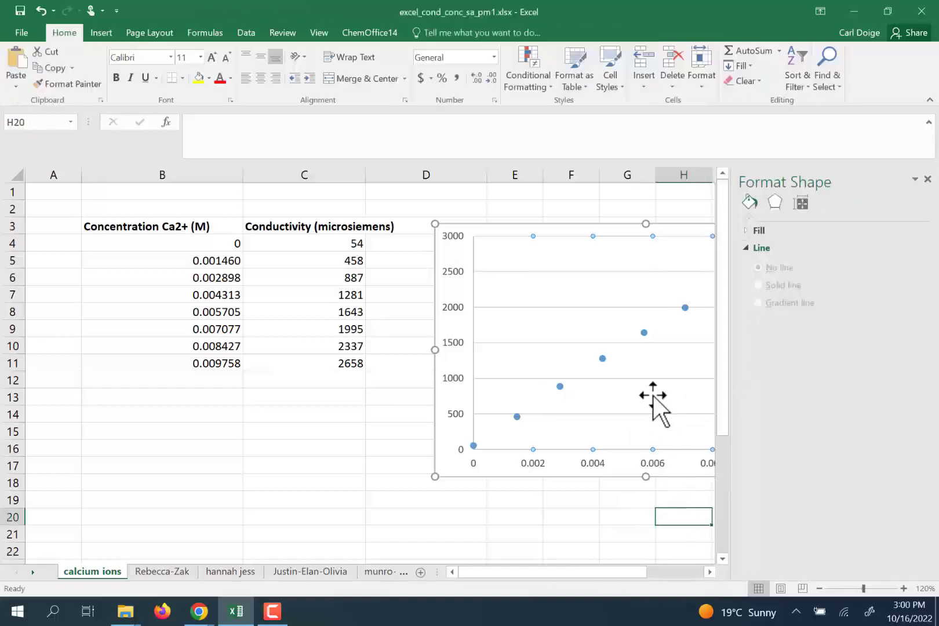
# Set the scatter chart's horizontal major gridlines to No line.
pyautogui.click(579, 279)
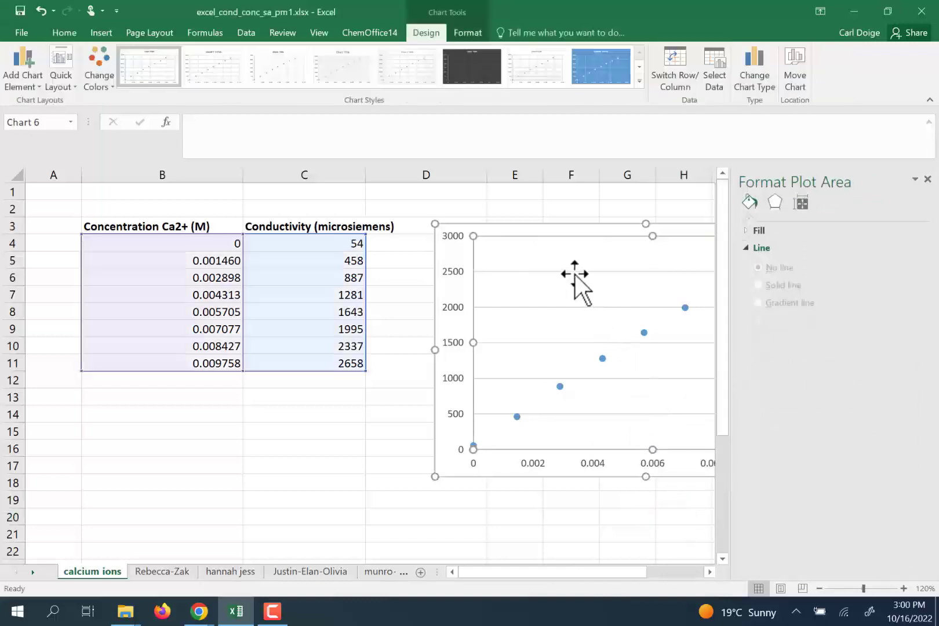
pyautogui.click(575, 271)
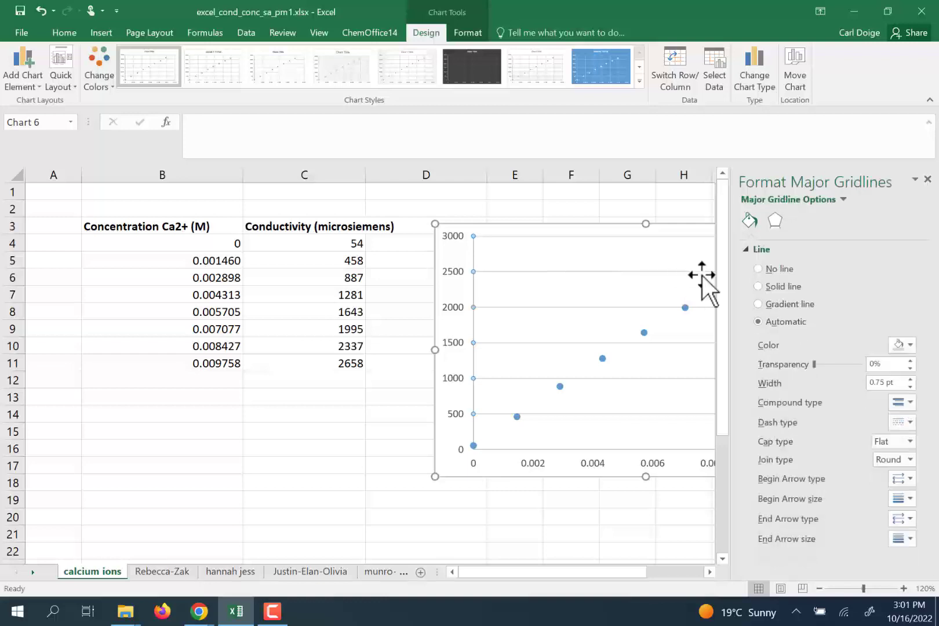
pyautogui.click(760, 268)
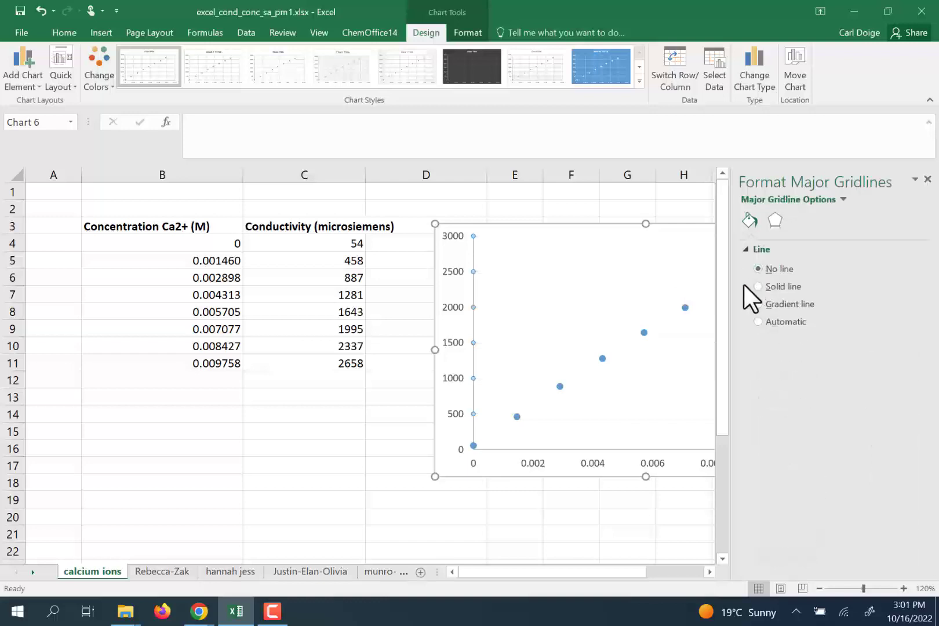
pyautogui.click(562, 534)
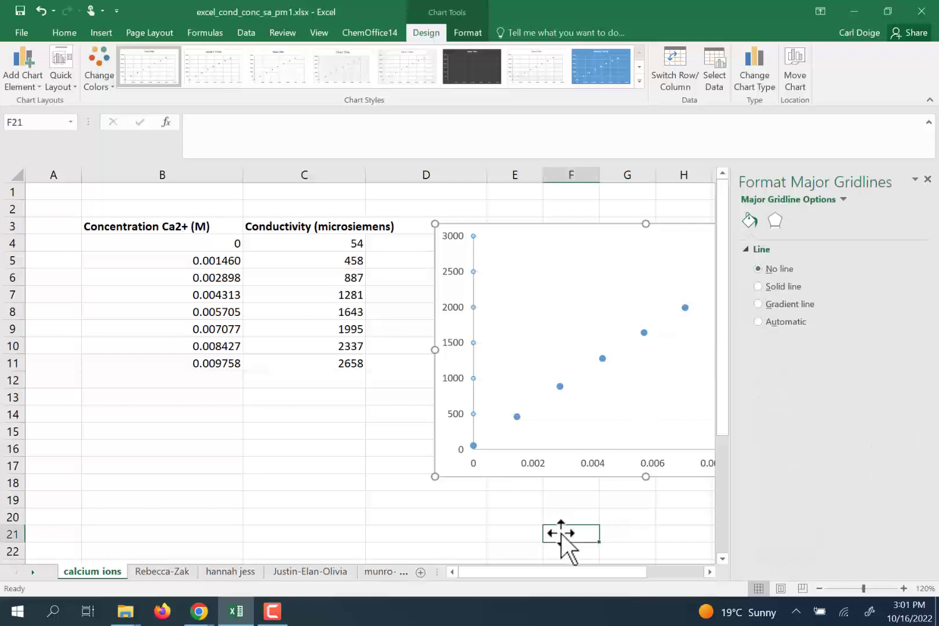
# Set the scatter chart area's border to No line and close the formatting pane.
pyautogui.click(927, 179)
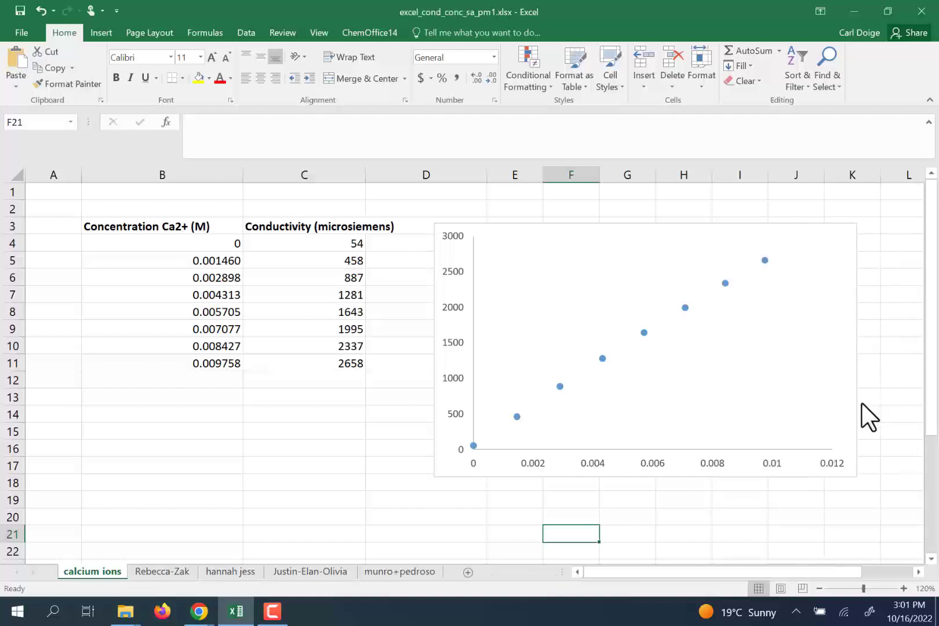
pyautogui.click(847, 412)
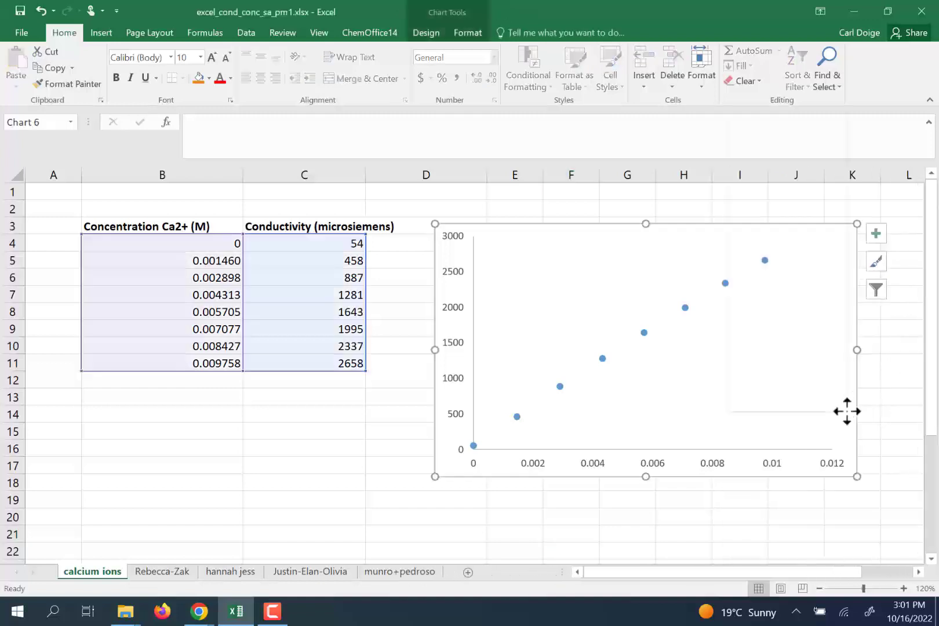
pyautogui.rightClick(847, 411)
pyautogui.click(803, 383)
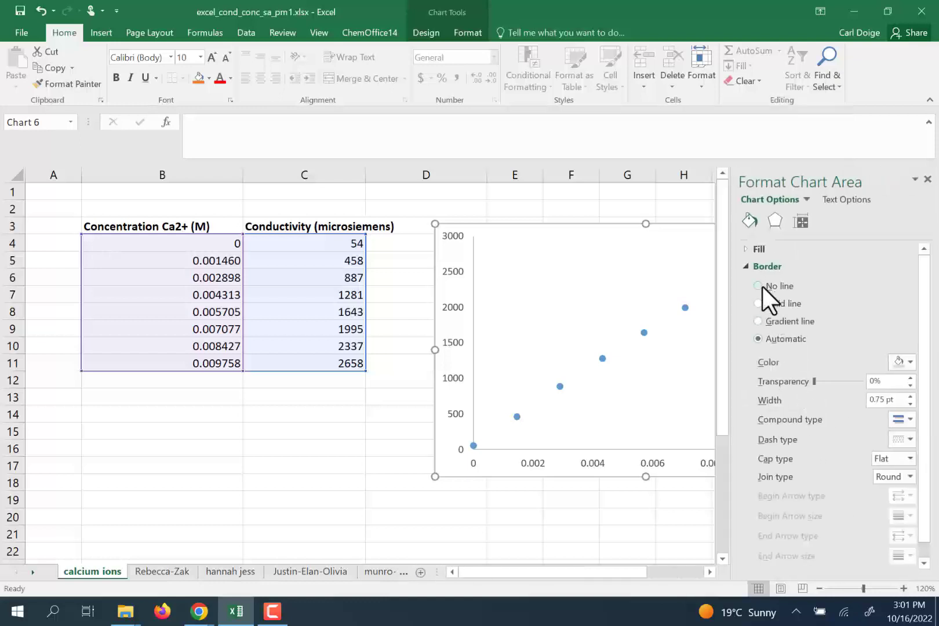
pyautogui.click(760, 286)
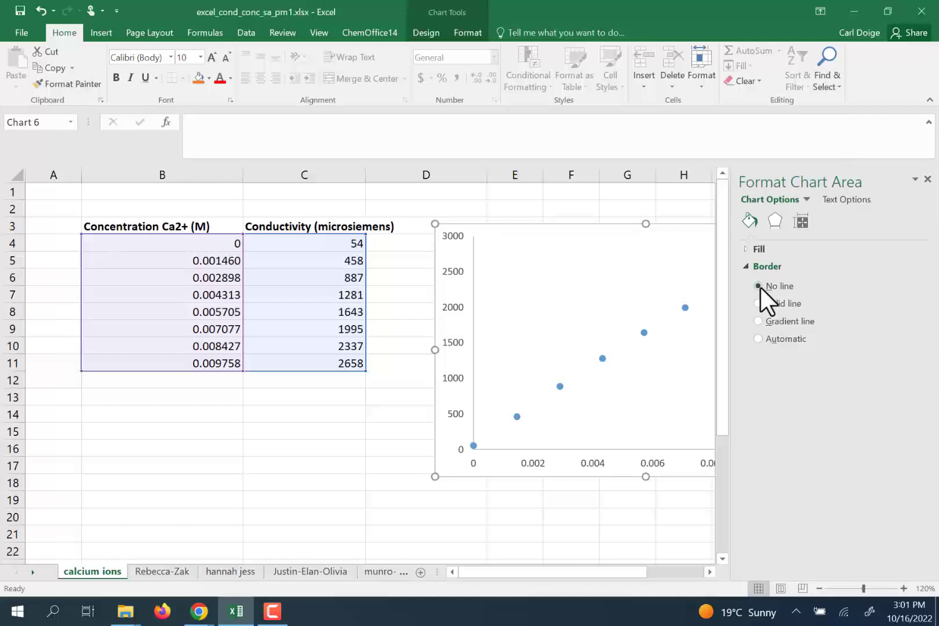
pyautogui.click(669, 515)
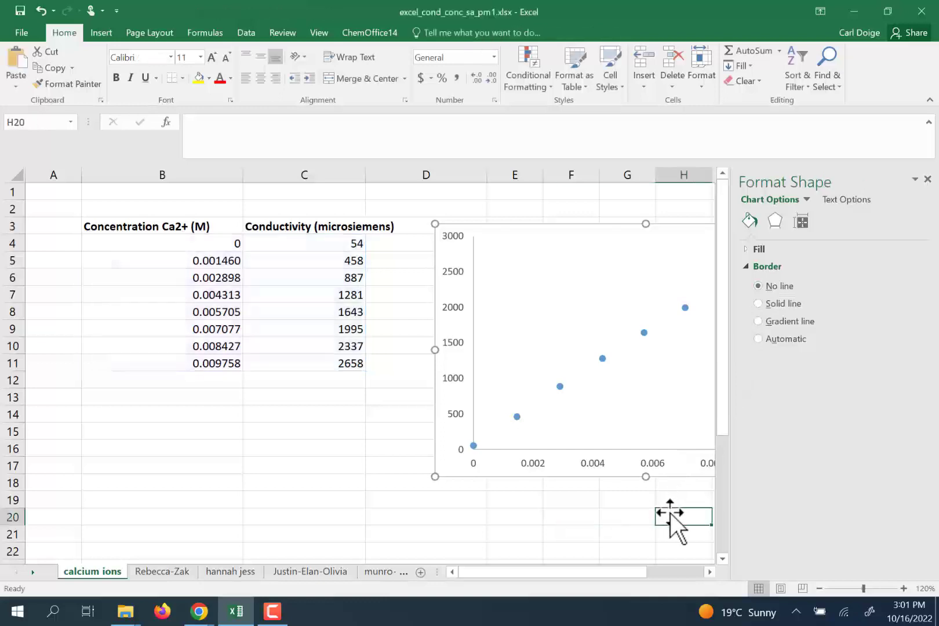
pyautogui.click(928, 180)
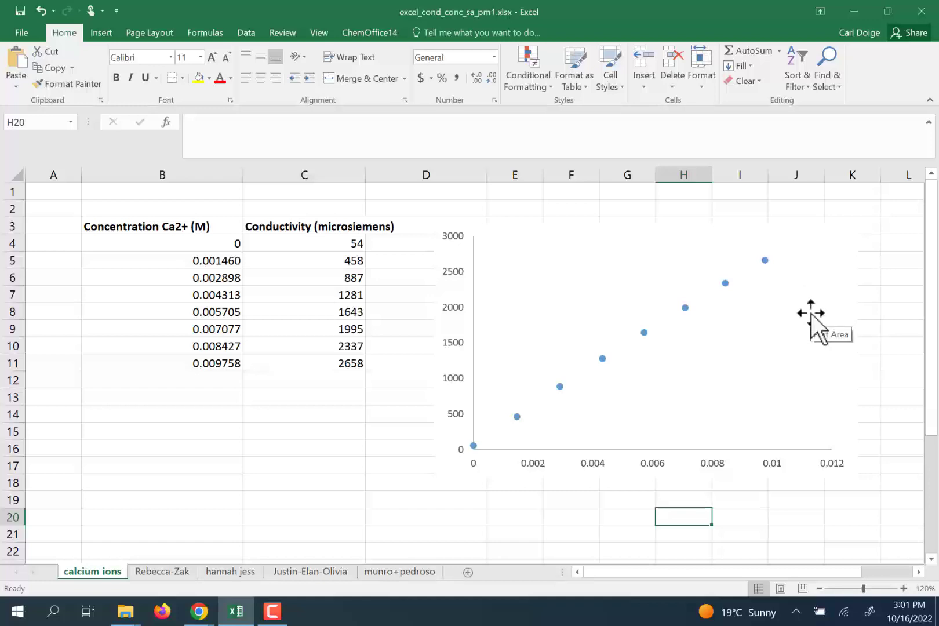
# Add primary horizontal and primary vertical axis titles to the scatter chart.
pyautogui.click(454, 307)
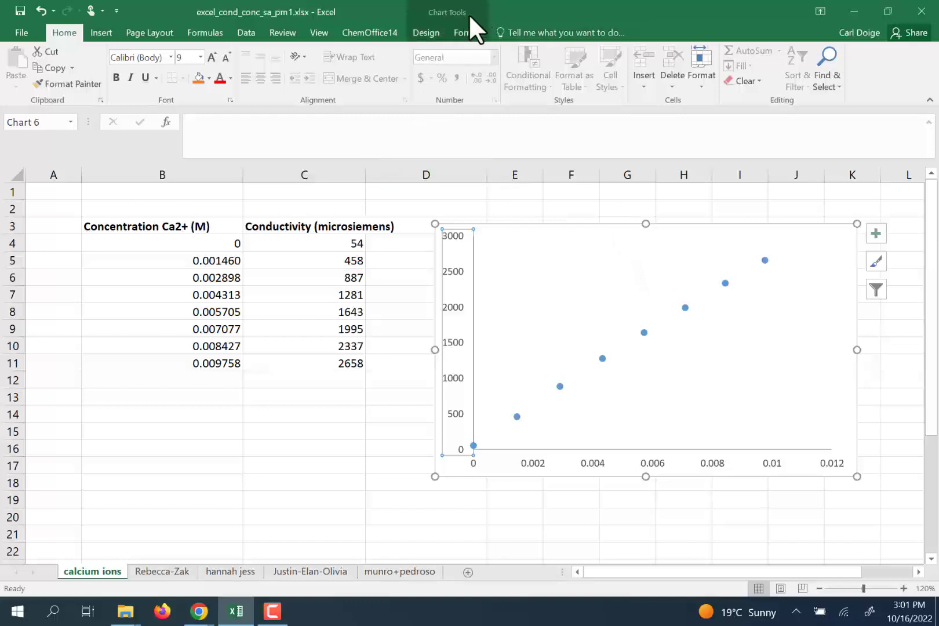
pyautogui.click(434, 33)
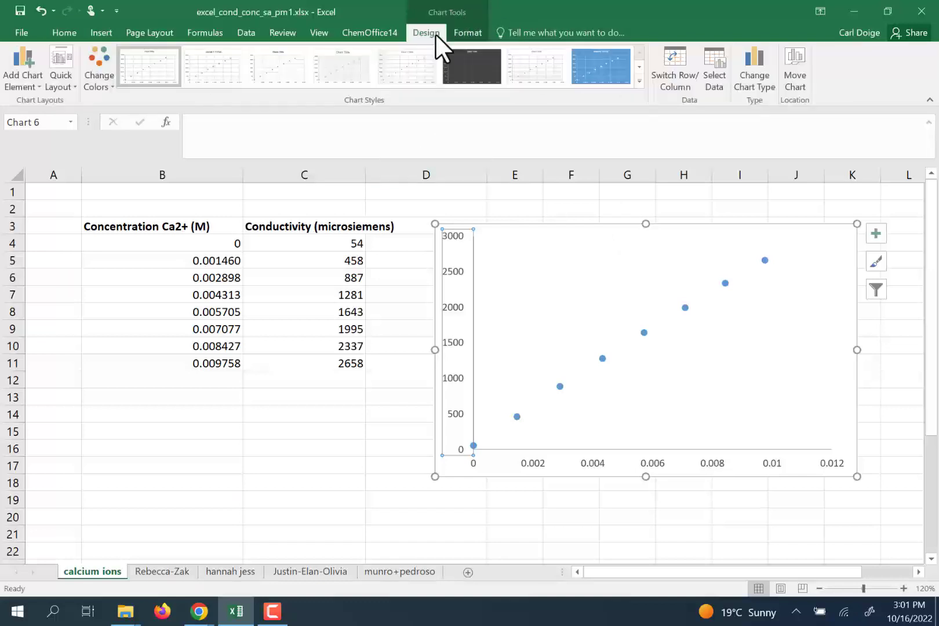
pyautogui.click(38, 88)
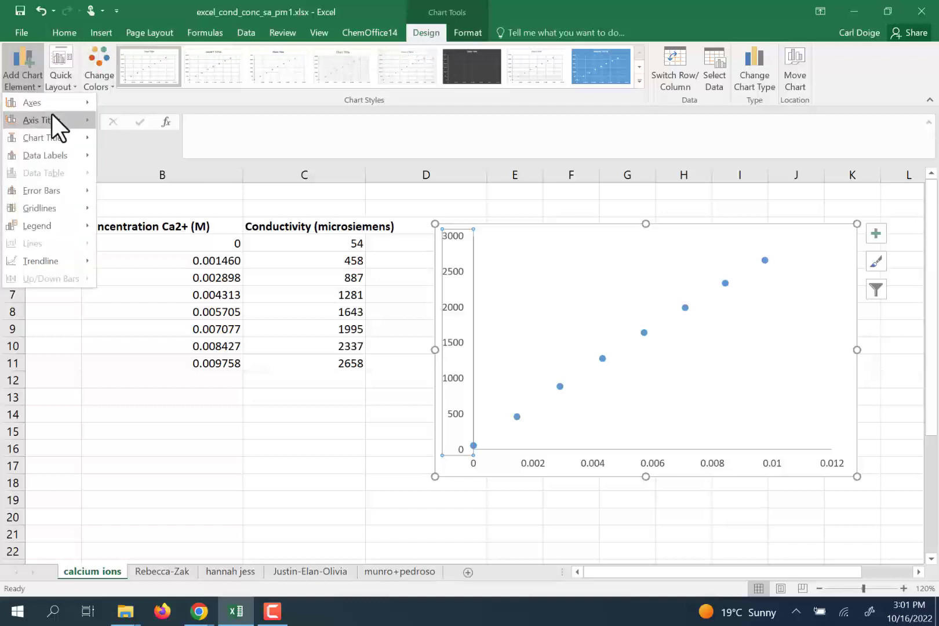
pyautogui.moveTo(52, 117)
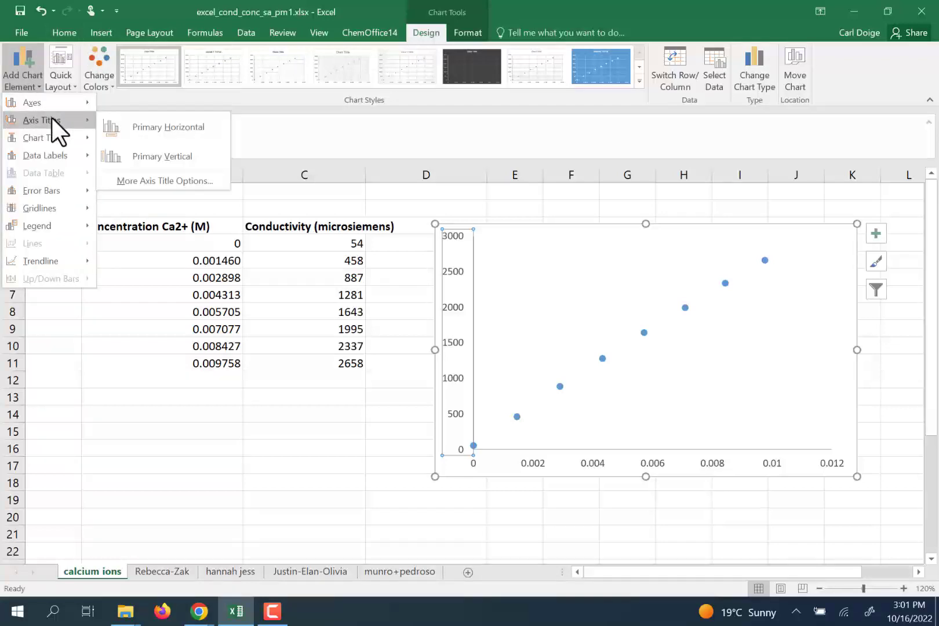
pyautogui.click(139, 132)
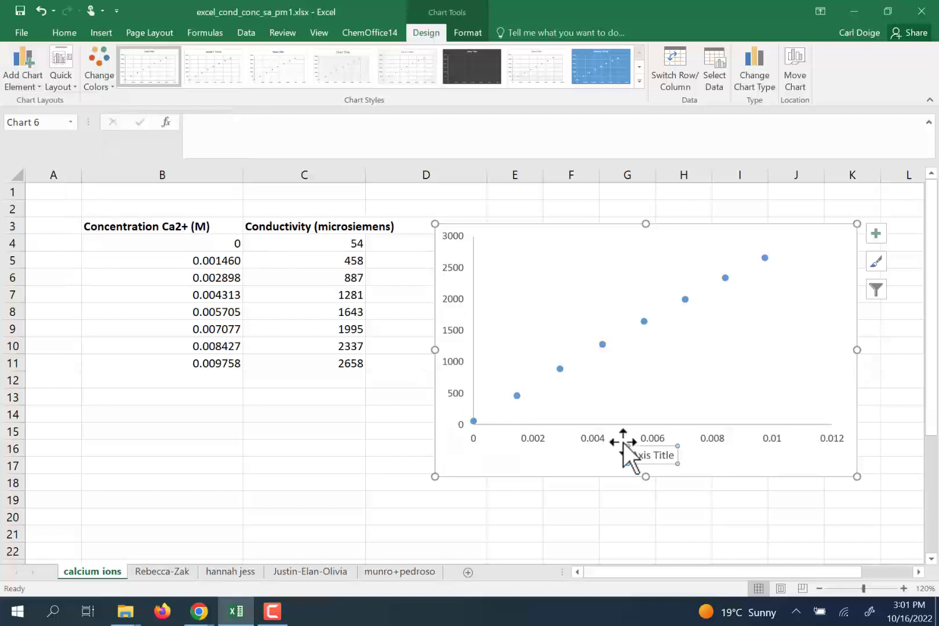
pyautogui.click(35, 85)
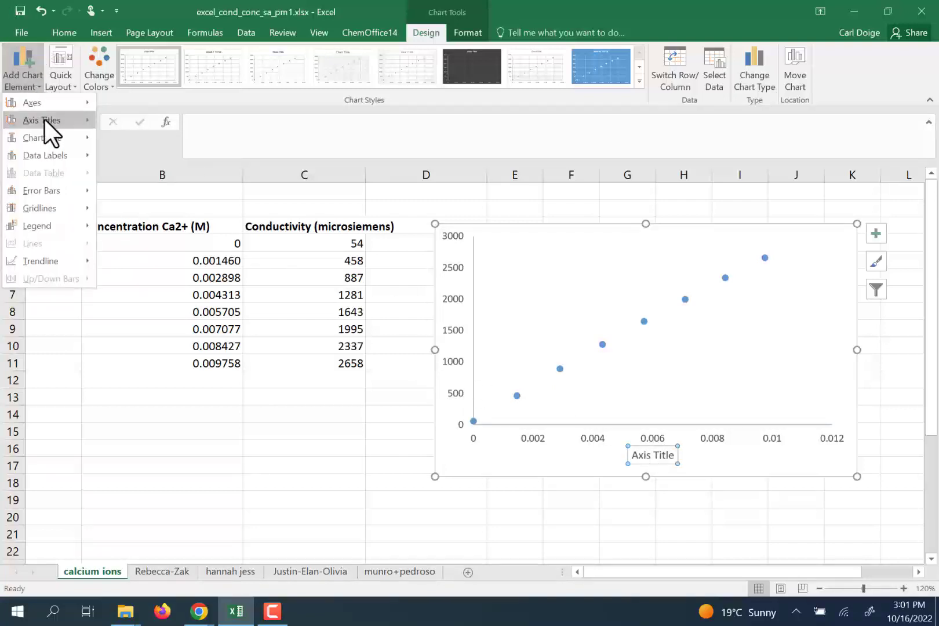
pyautogui.moveTo(44, 119)
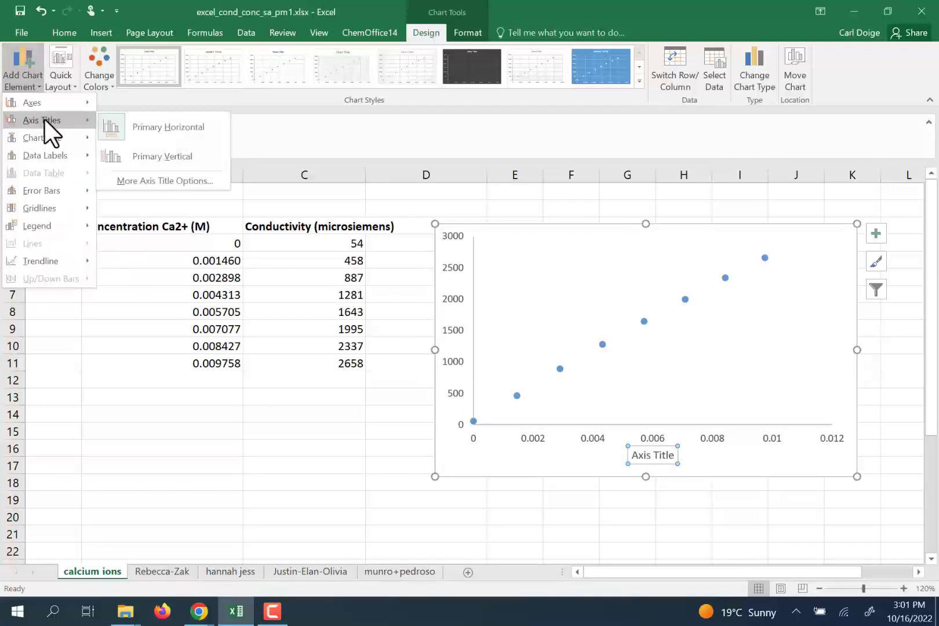
pyautogui.click(121, 156)
# Replace the horizontal axis title's placeholder text with "[Ca2+] (M)".
pyautogui.click(660, 460)
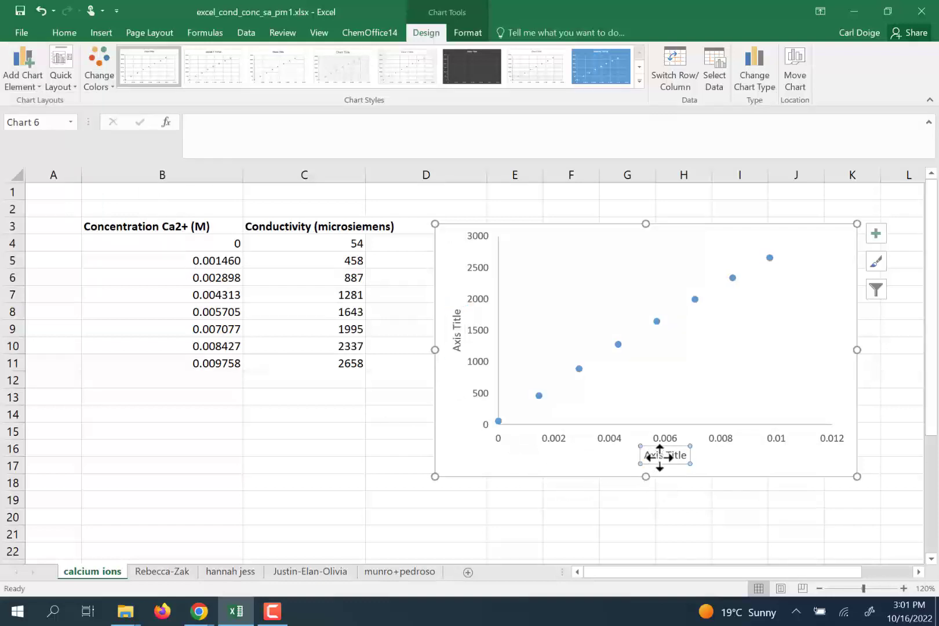
pyautogui.doubleClick(661, 457)
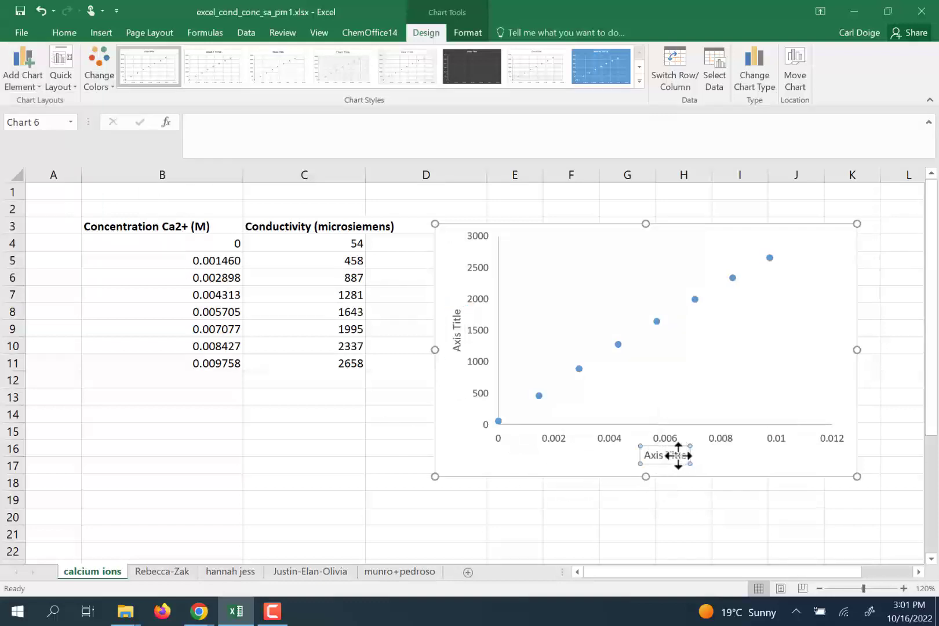
pyautogui.moveTo(665, 453)
pyautogui.mouseDown()
pyautogui.moveTo(642, 455)
pyautogui.moveTo(666, 456)
pyautogui.mouseUp()
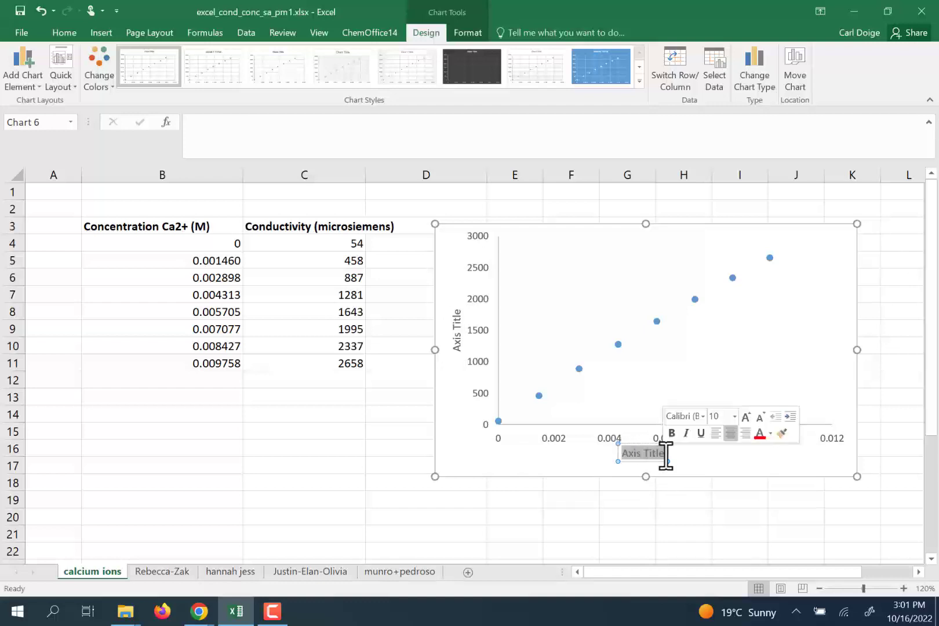
pyautogui.press('BackSpace')
pyautogui.write('[Ca')
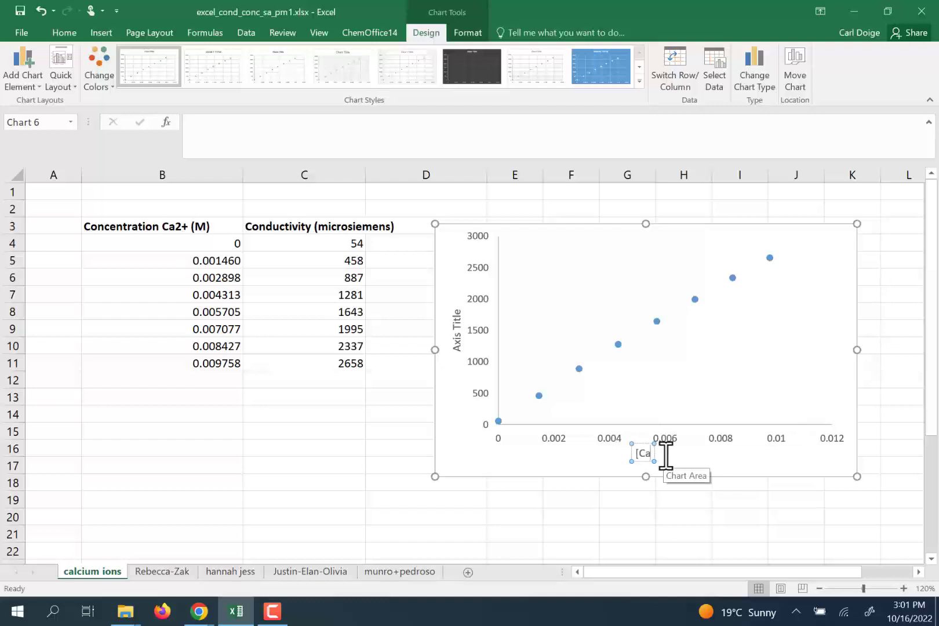
pyautogui.write('2+] (M')
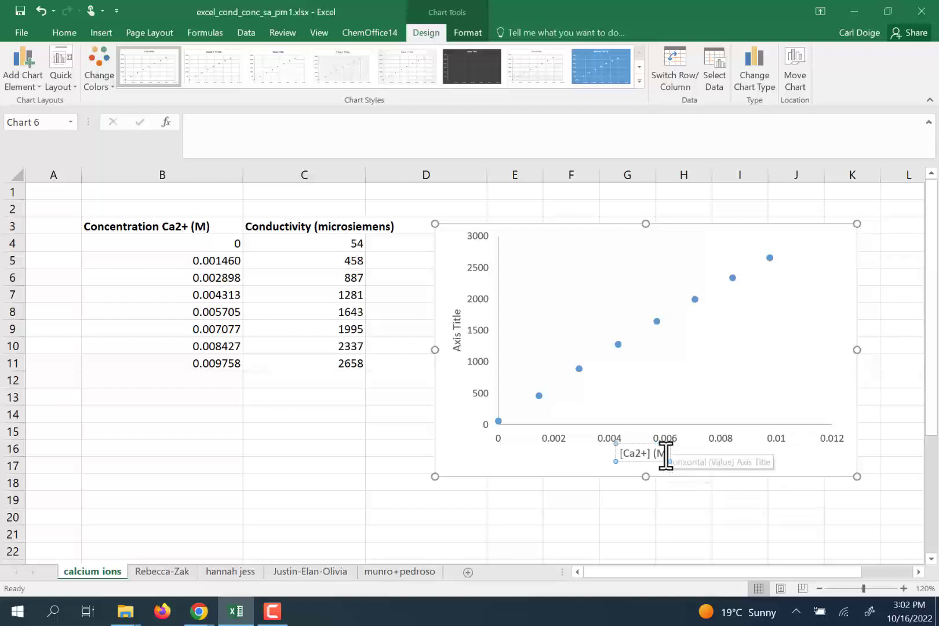
pyautogui.write(')')
# Set off "2+" with spaces in the horizontal axis title and format it as superscript.
pyautogui.moveTo(639, 453); pyautogui.dragTo(632, 454)
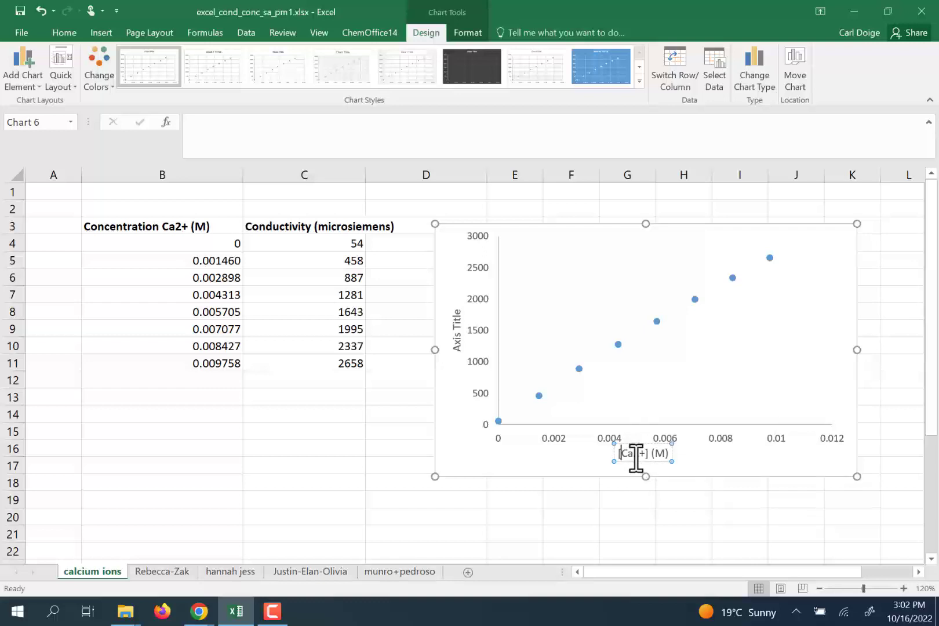
pyautogui.click(635, 458)
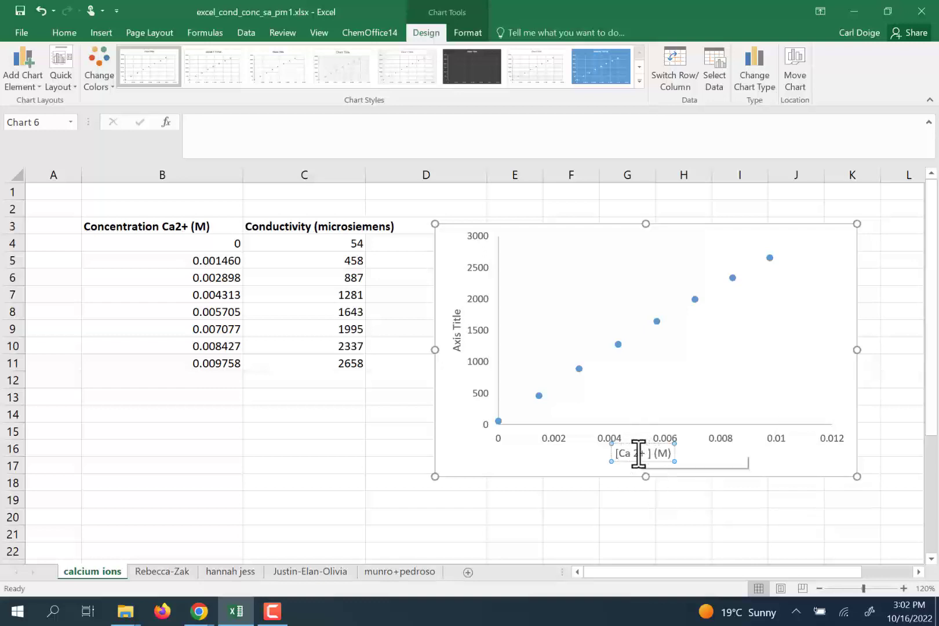
pyautogui.doubleClick(639, 453)
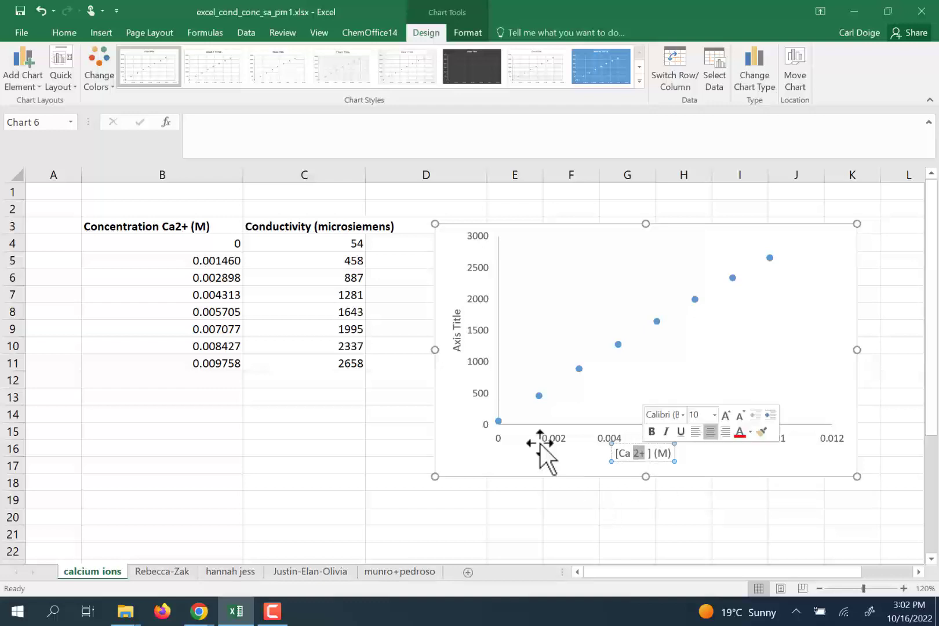
pyautogui.click(64, 32)
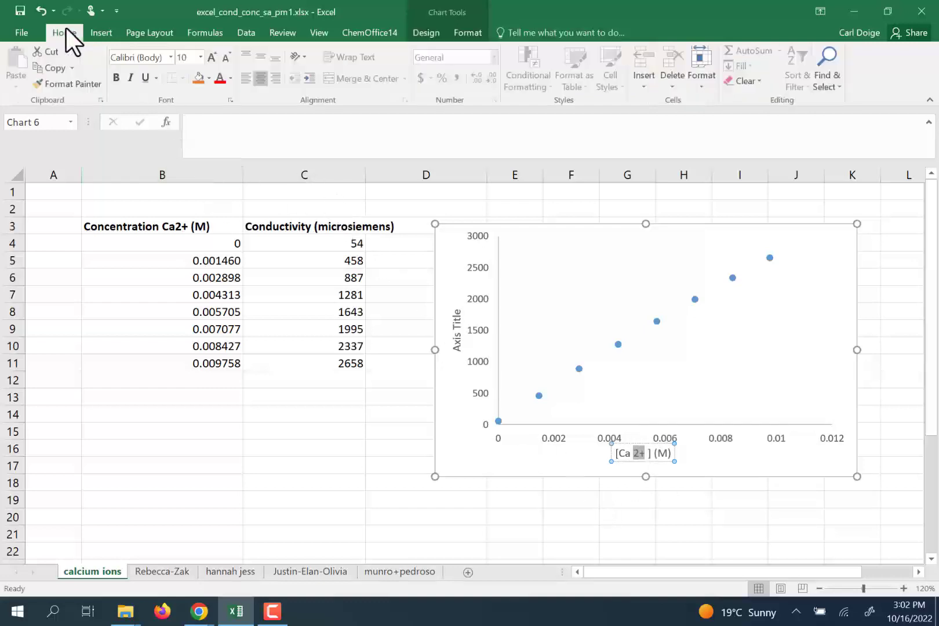
pyautogui.click(231, 100)
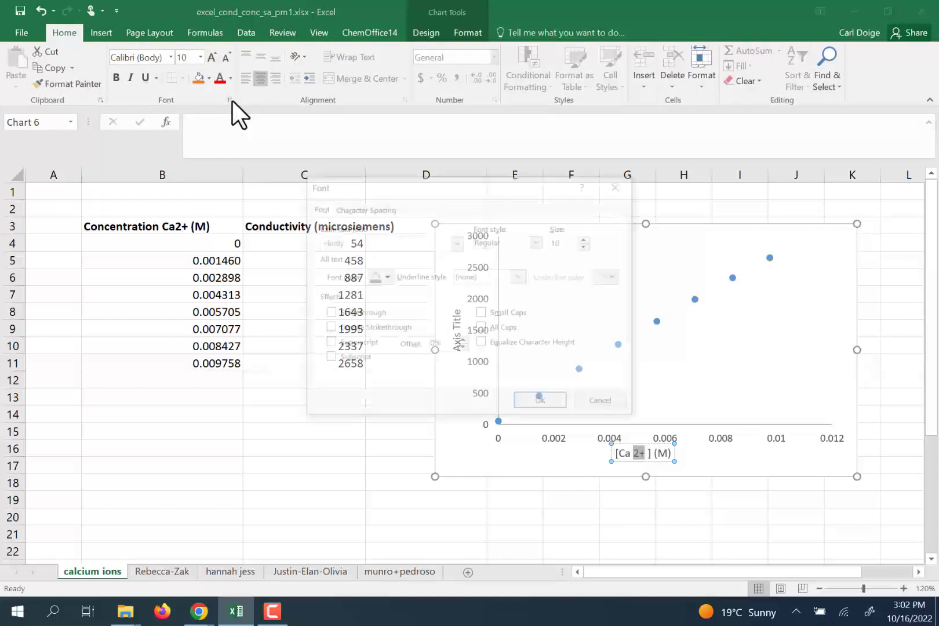
pyautogui.click(327, 342)
pyautogui.click(540, 403)
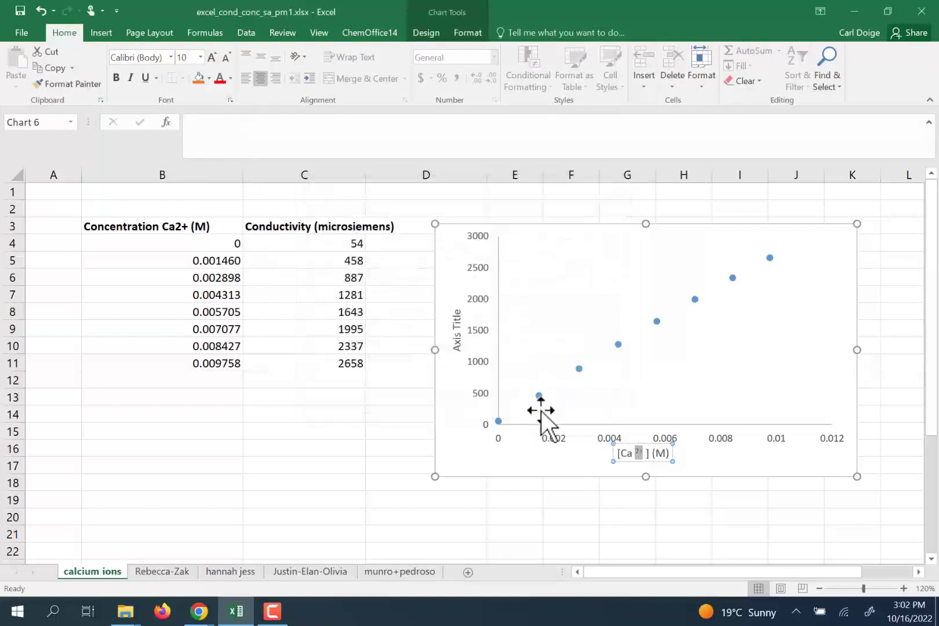
pyautogui.click(609, 518)
# Remove the space between "Ca" and the superscript "2+" in the horizontal axis title.
pyautogui.click(644, 454)
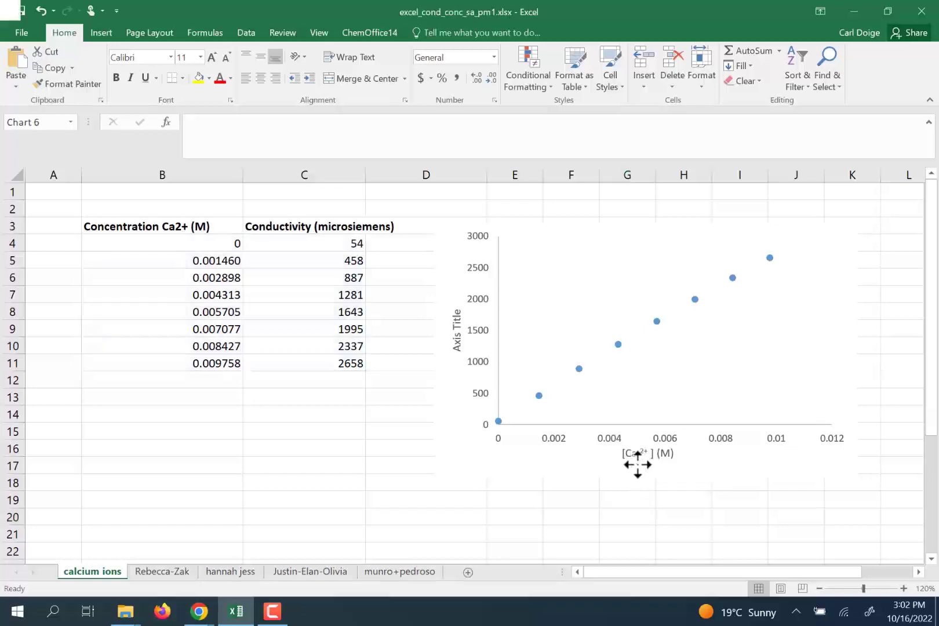
pyautogui.click(640, 453)
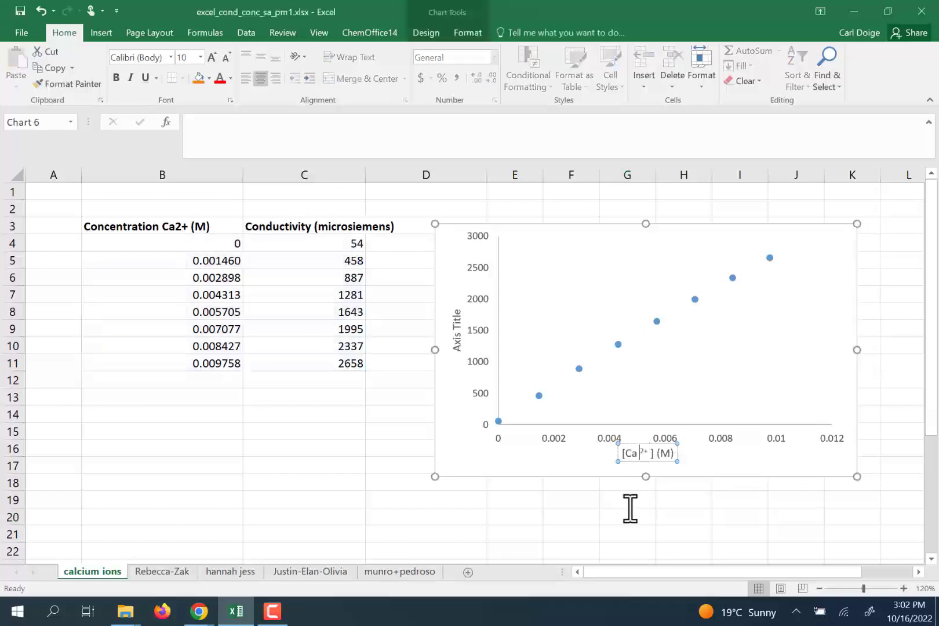
pyautogui.click(745, 525)
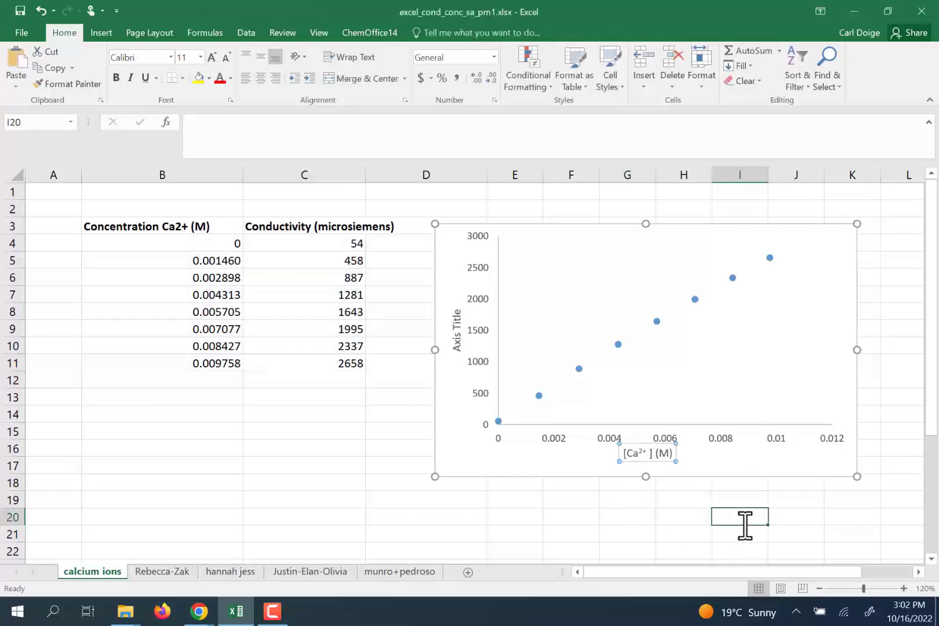